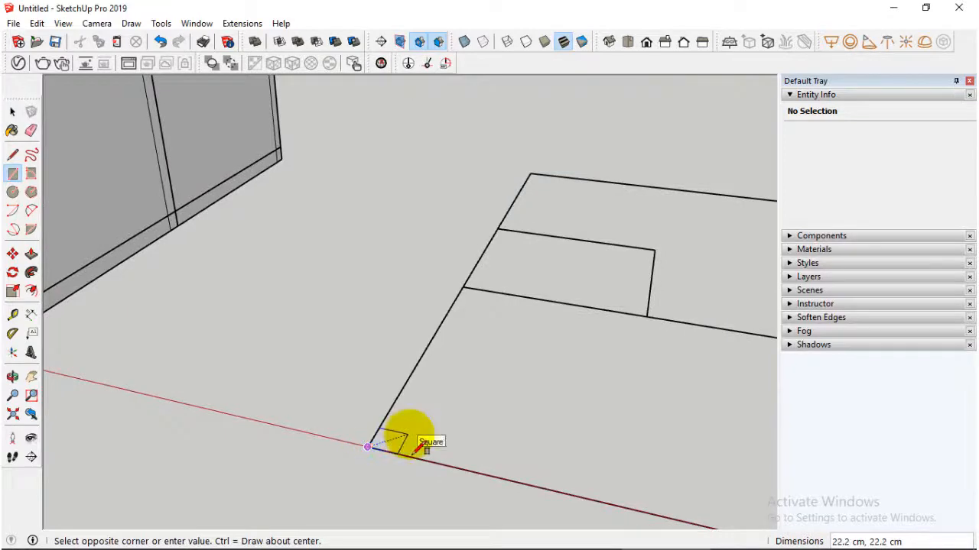
# Step: Draw a 20 x 20 cm square at the corner of the floor-plan outline
pyautogui.write('20;')
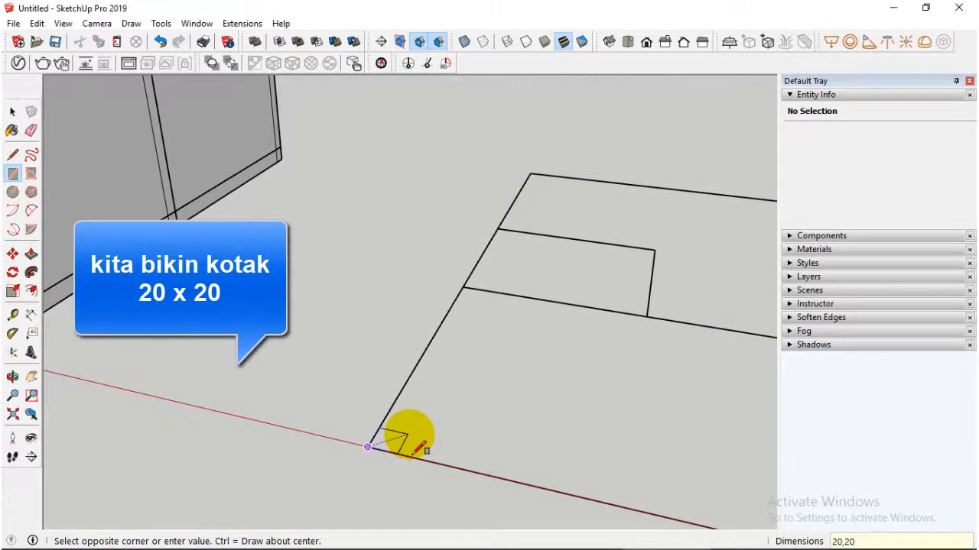
pyautogui.press('Return')
pyautogui.scroll(1, 421, 447)
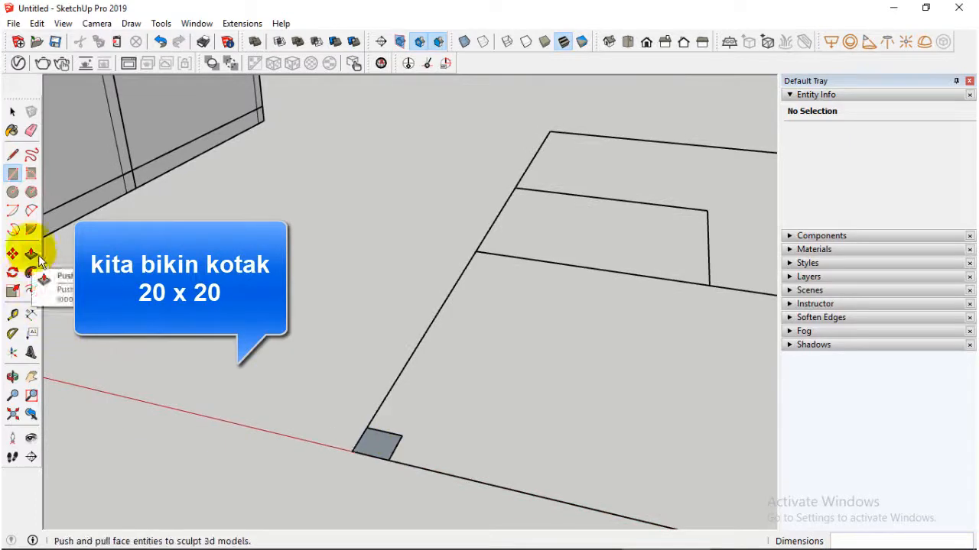
# Step: Group the square's face and edges and convert the group into a component named "Tapak 60 x 60"
pyautogui.click(12, 111)
pyautogui.click(376, 451)
pyautogui.rightClick(387, 456)
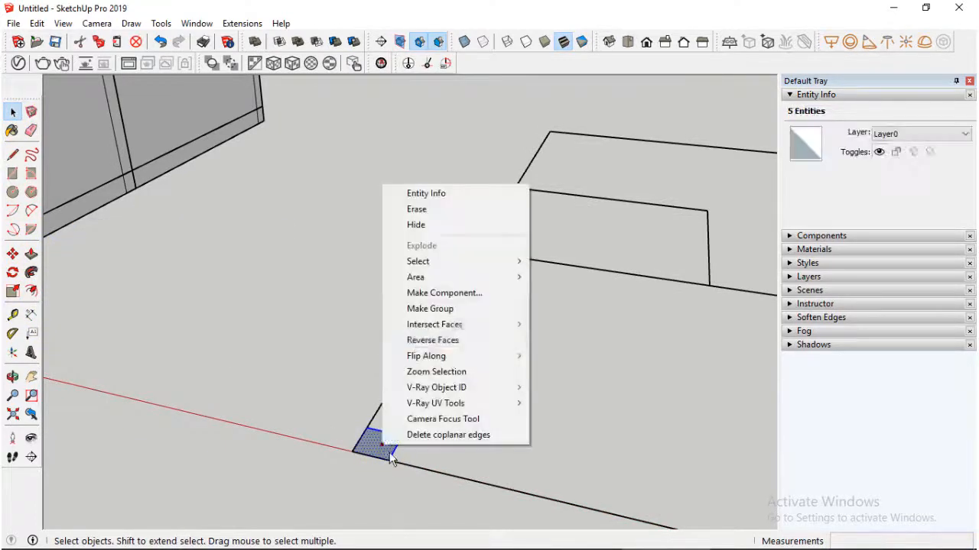
pyautogui.click(451, 309)
pyautogui.click(393, 457)
pyautogui.rightClick(395, 459)
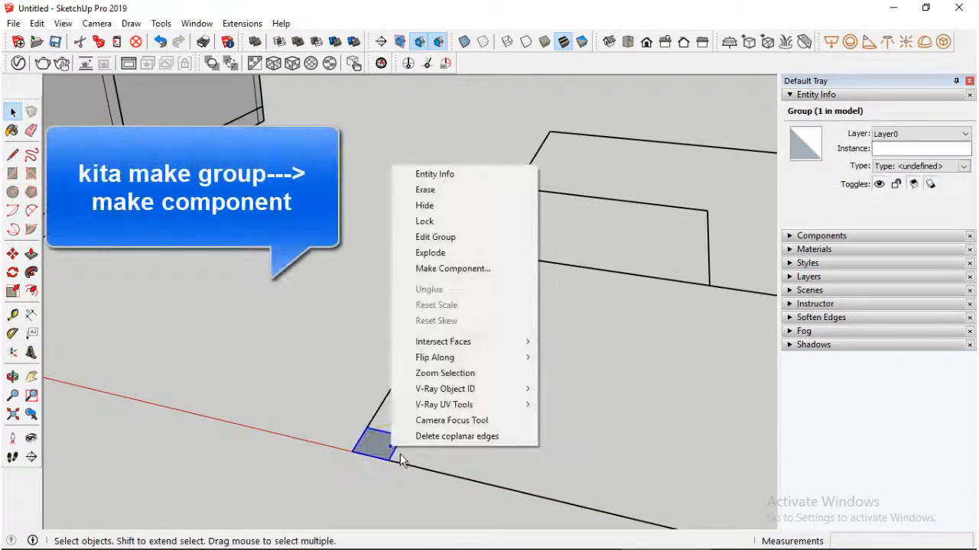
pyautogui.click(462, 274)
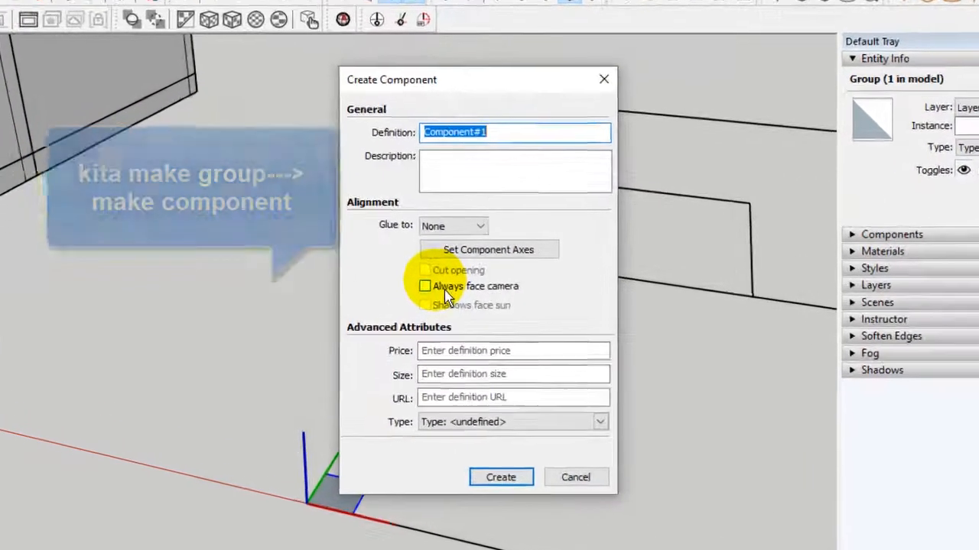
pyautogui.write('Tapak 60 x 60')
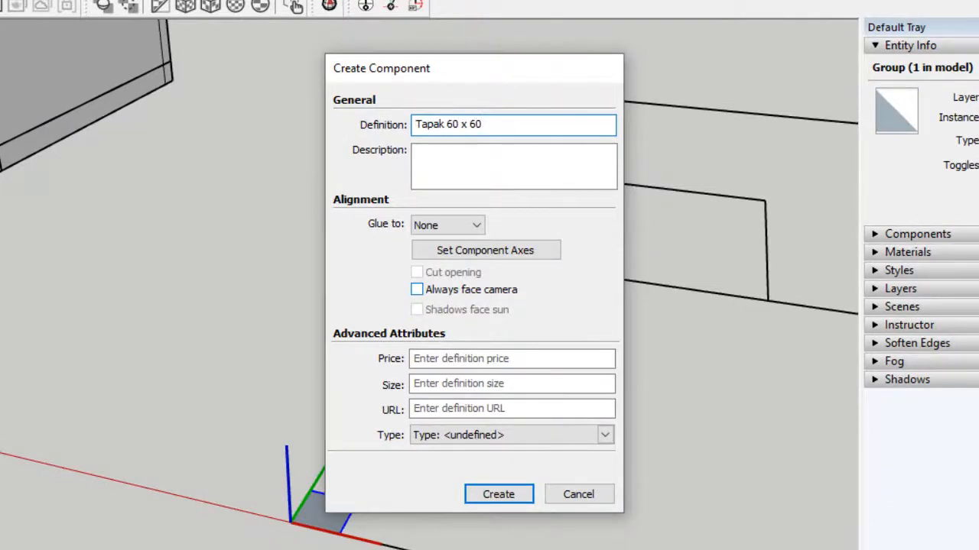
pyautogui.press('Return')
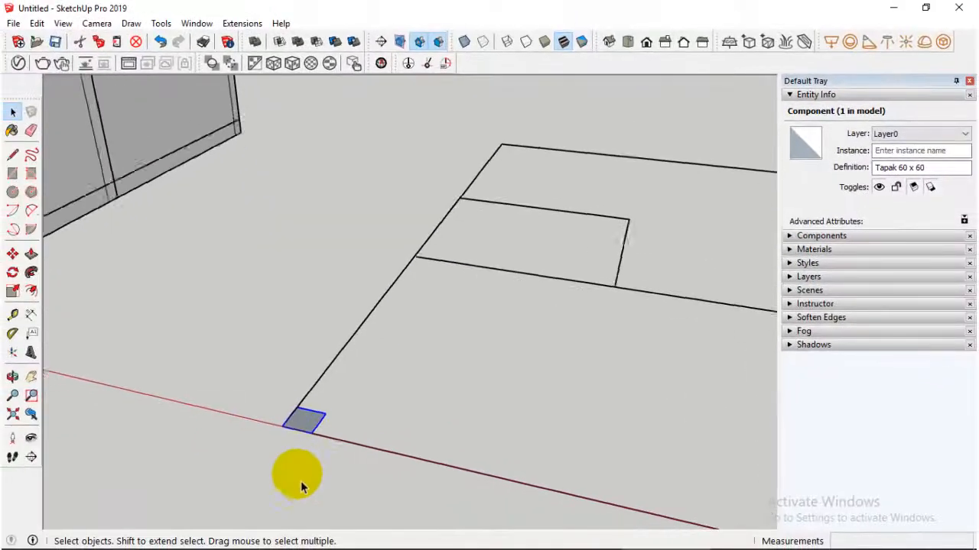
# Step: Open the Tapak 60 x 60 component for editing and pull the square face up 20 cm
pyautogui.scroll(3, 324, 426)
pyautogui.doubleClick(328, 428)
pyautogui.click(33, 274)
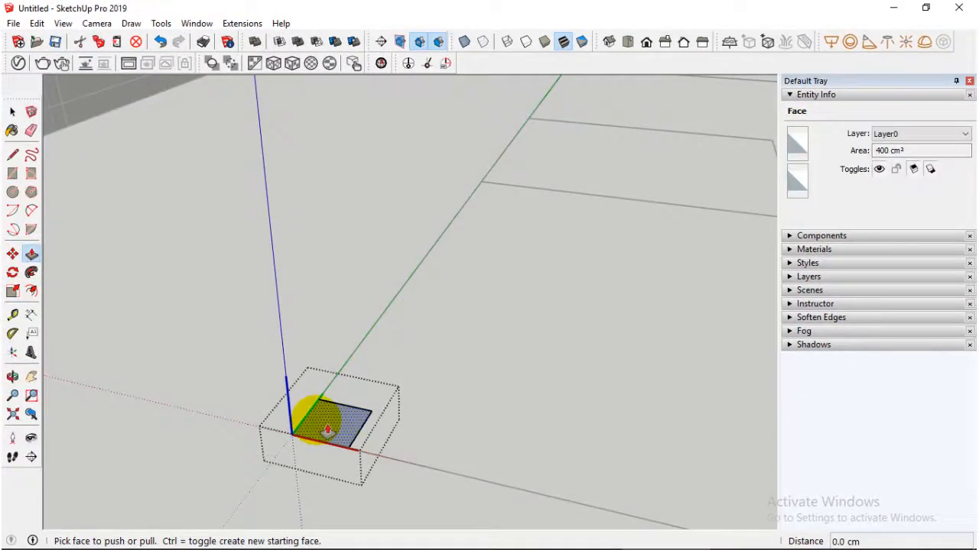
pyautogui.click(327, 430)
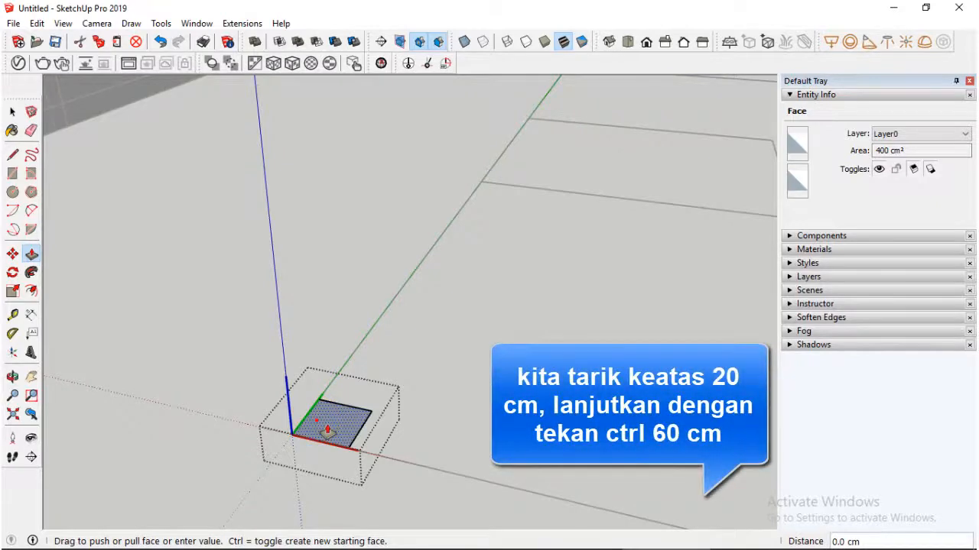
pyautogui.moveTo(328, 430); pyautogui.dragTo(322, 410)
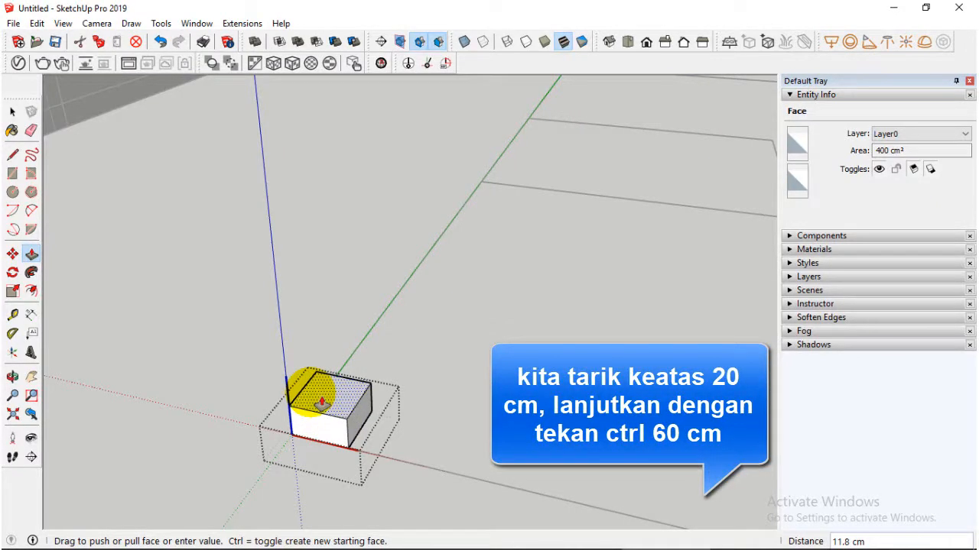
pyautogui.press('Return')
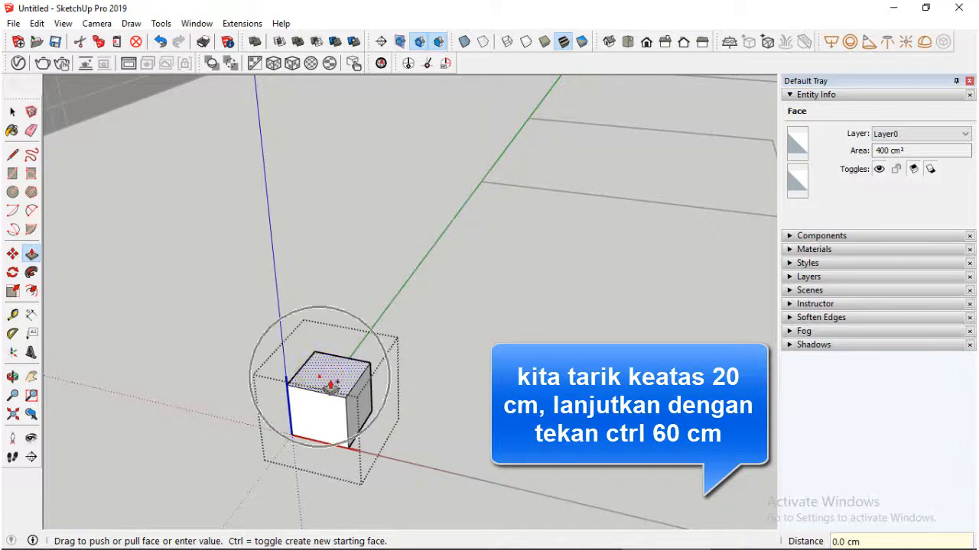
# Step: Extrude the block's top face up another 70 cm as a separate section from a new starting face
pyautogui.moveTo(330, 384); pyautogui.dragTo(327, 328)
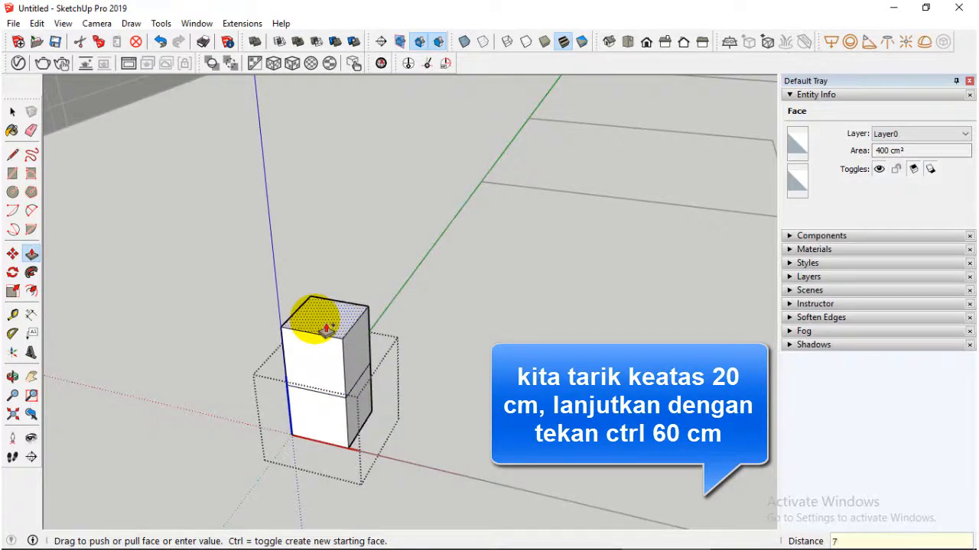
pyautogui.write('70')
pyautogui.press('Return')
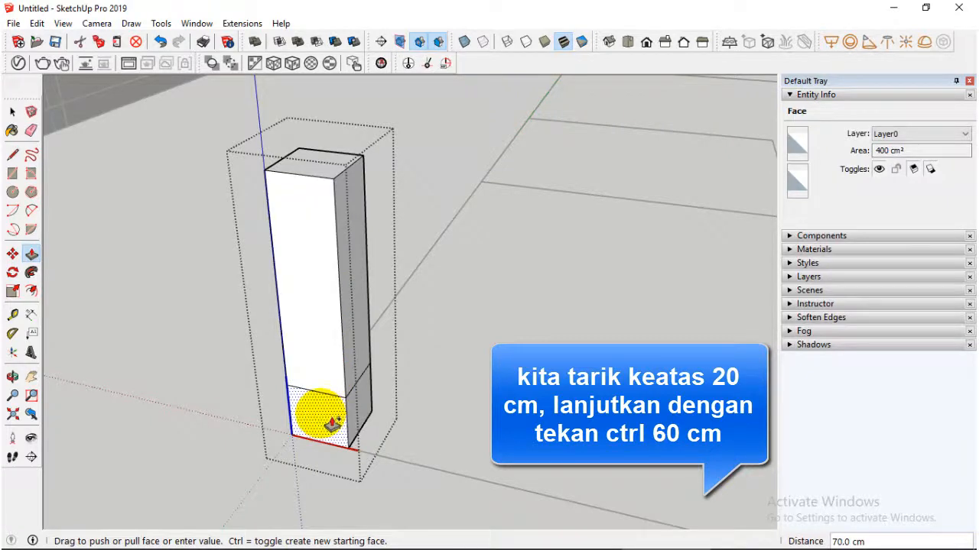
pyautogui.press('space')
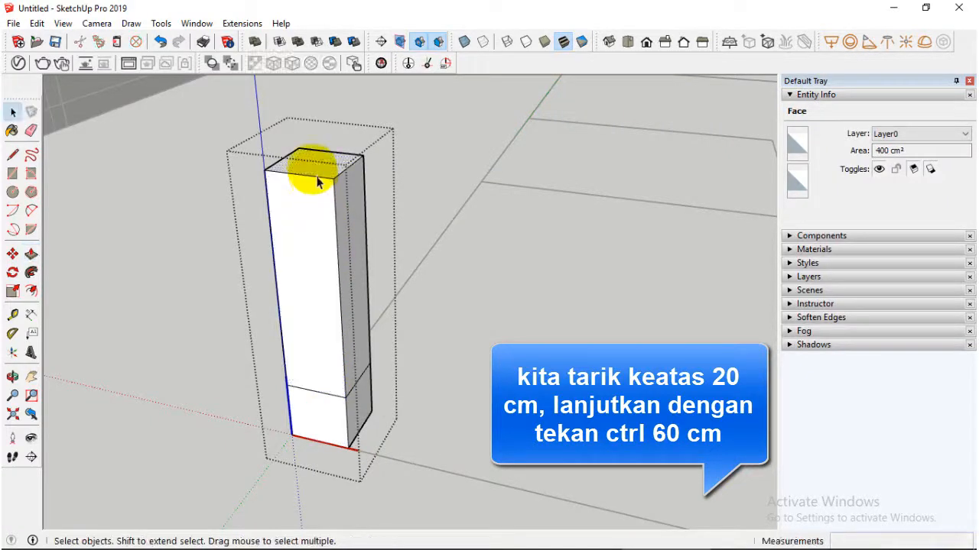
pyautogui.click(103, 191)
pyautogui.click(339, 170)
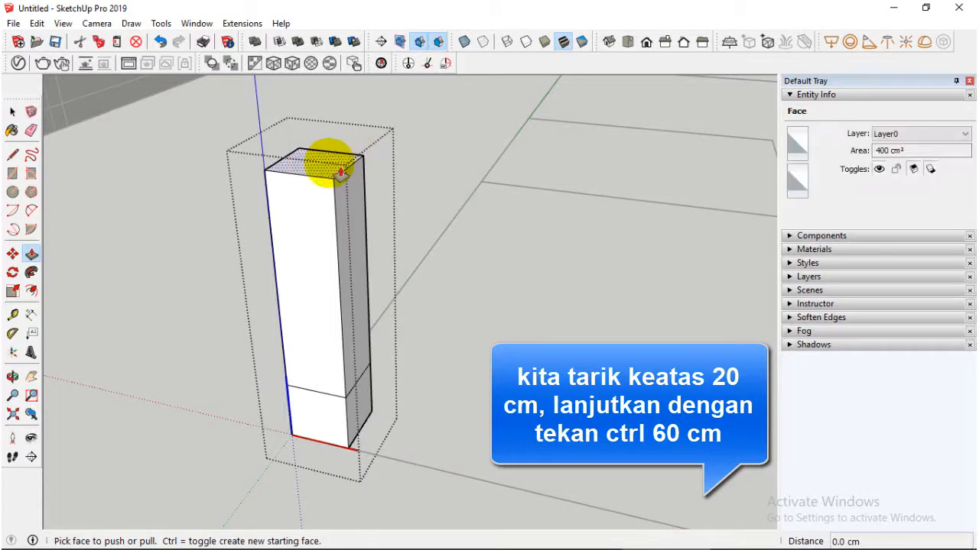
pyautogui.click(329, 163)
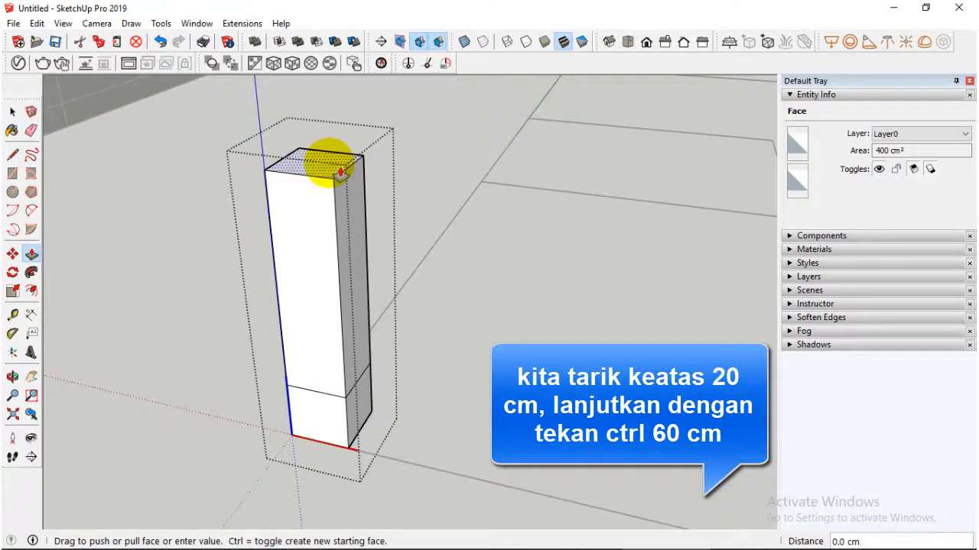
pyautogui.press('space')
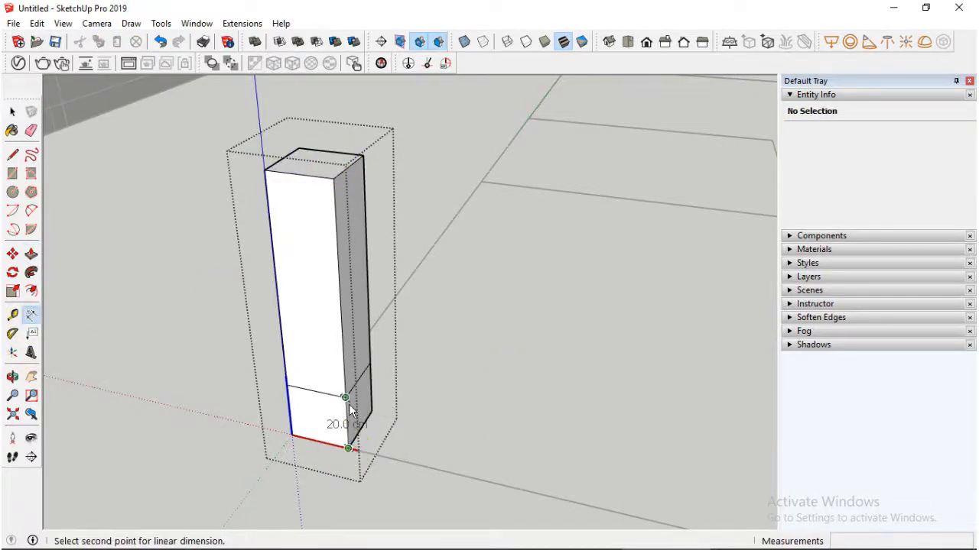
# Step: Dimension the heights of the column's lower and upper sections
pyautogui.click(446, 434)
pyautogui.click(348, 260)
pyautogui.click(437, 413)
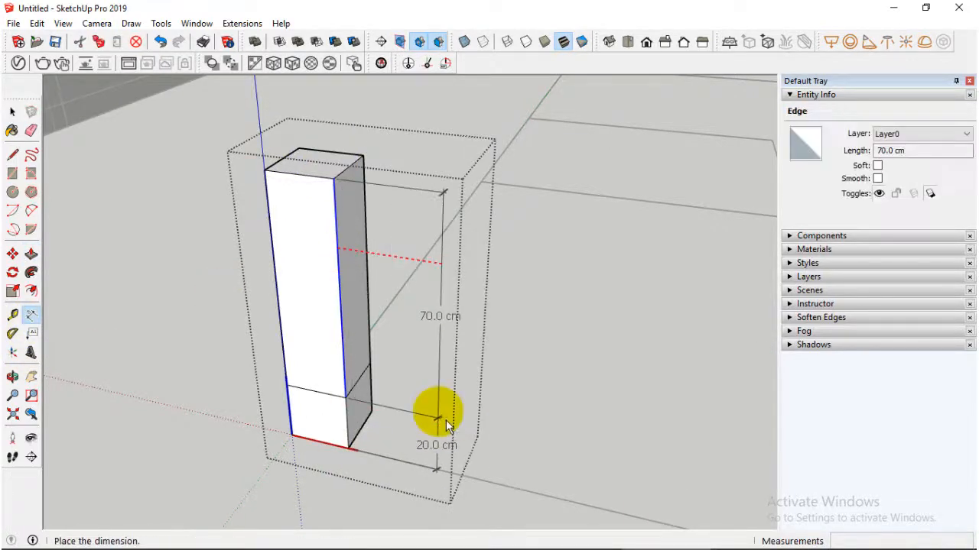
# Step: Reopen the footing component and push the column's top face down by 10 cm
pyautogui.scroll(-2, 545, 412)
pyautogui.scroll(-3, 543, 409)
pyautogui.scroll(-1, 479, 419)
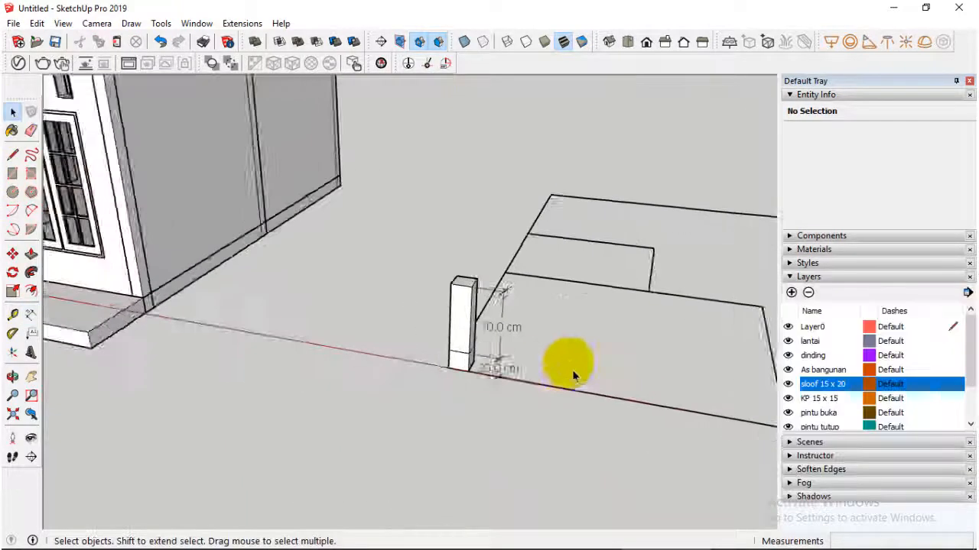
pyautogui.scroll(2, 497, 371)
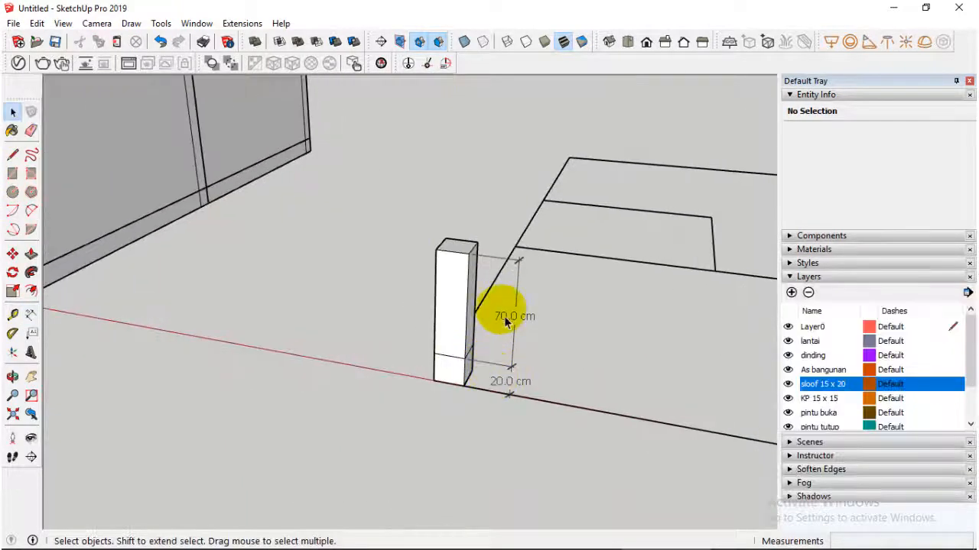
pyautogui.click(472, 306)
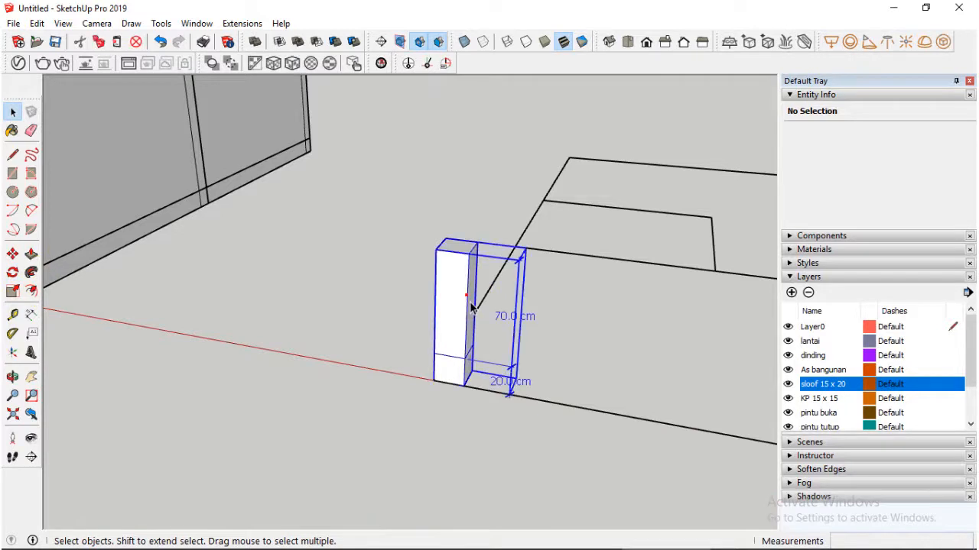
pyautogui.doubleClick(471, 306)
pyautogui.click(31, 254)
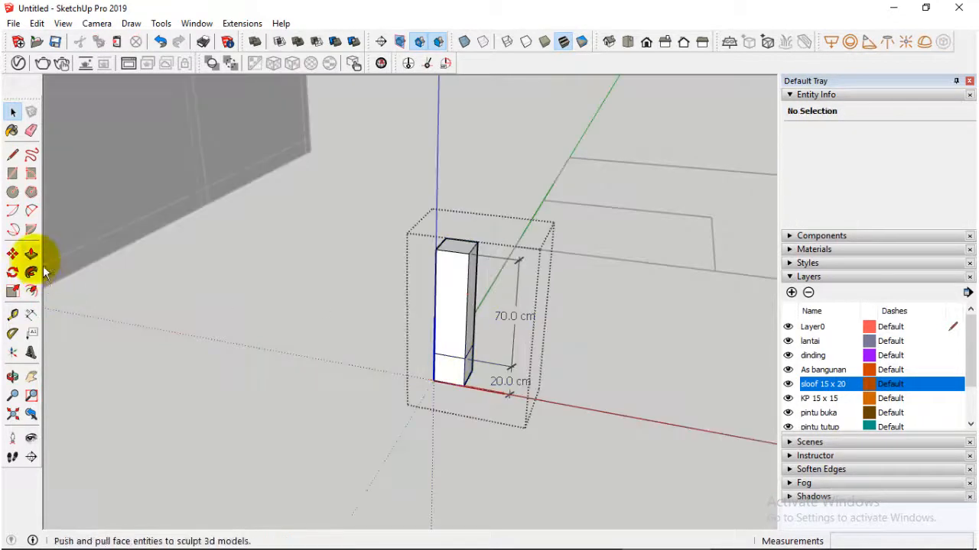
pyautogui.click(465, 261)
pyautogui.moveTo(464, 261); pyautogui.dragTo(462, 270)
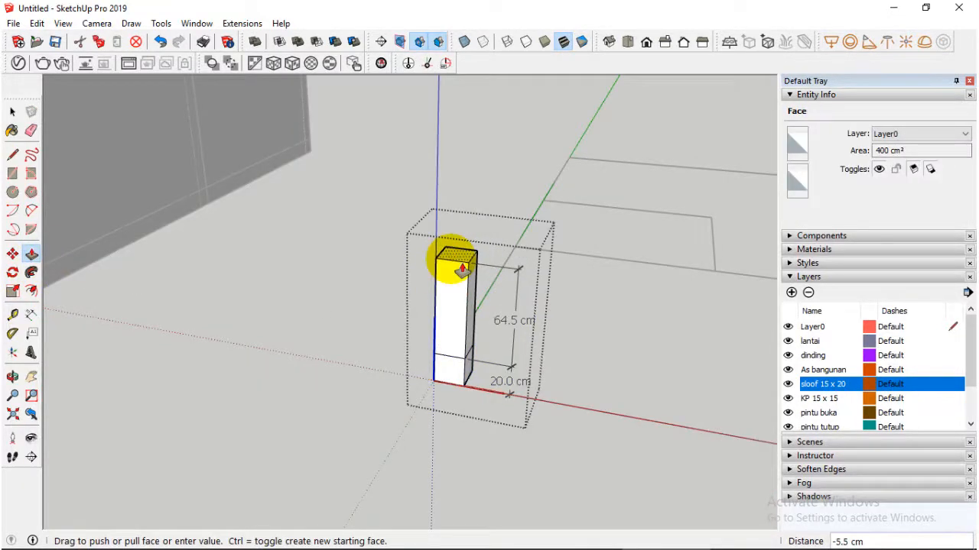
pyautogui.write('10')
pyautogui.press('Return')
pyautogui.press('space')
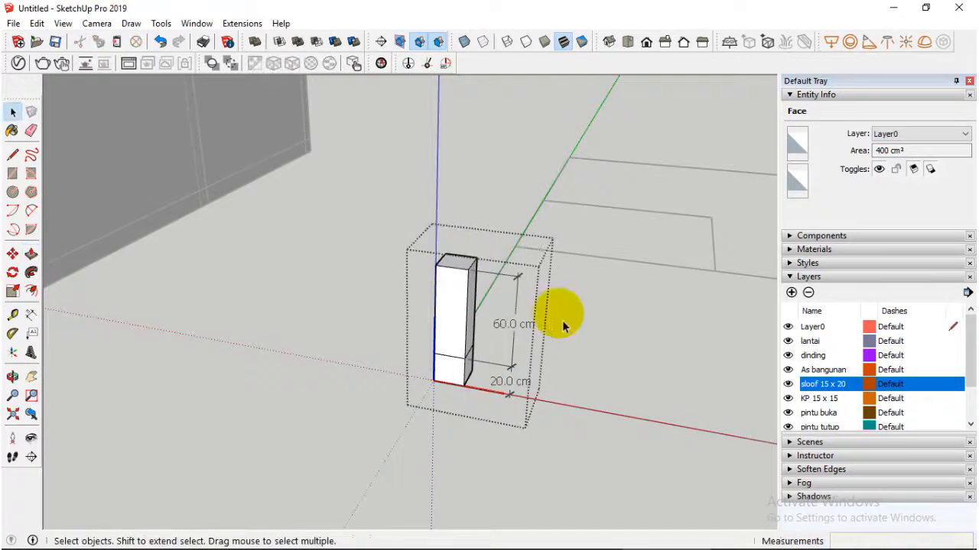
pyautogui.click(563, 319)
pyautogui.press('Delete')
pyautogui.scroll(2, 438, 382)
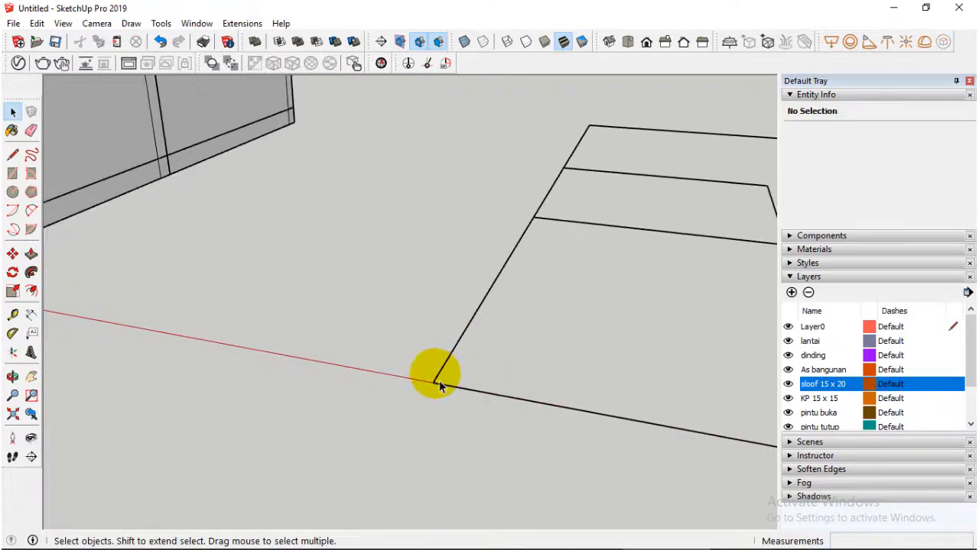
pyautogui.hotkey('ctrl', 'z')
# Step: Delete the two height dimensions inside the footing component
pyautogui.doubleClick(460, 345)
pyautogui.click(533, 388)
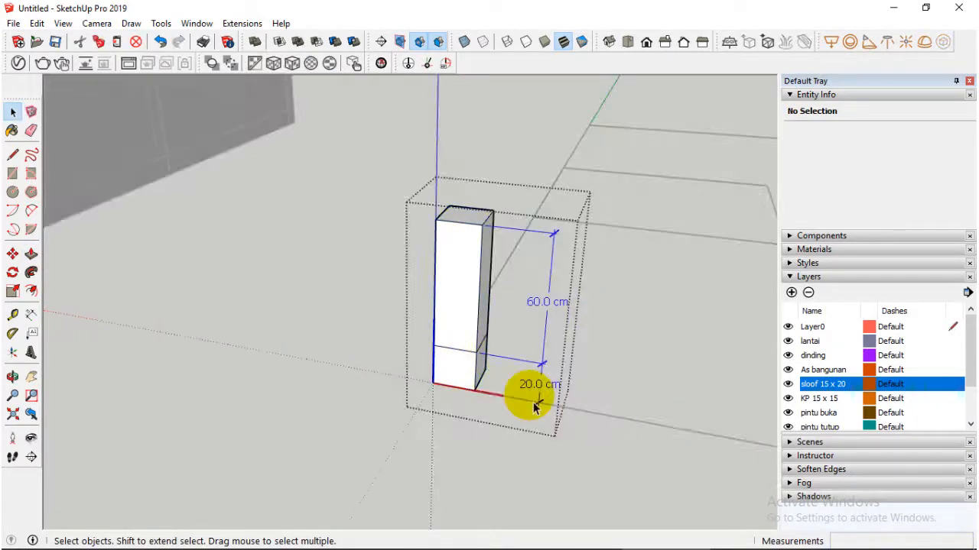
pyautogui.press('Delete')
# Step: Place a vertical guide on the front face 10 cm from its edge, and a second guide 30 cm from that centre guide
pyautogui.scroll(3, 452, 372)
pyautogui.press('t')
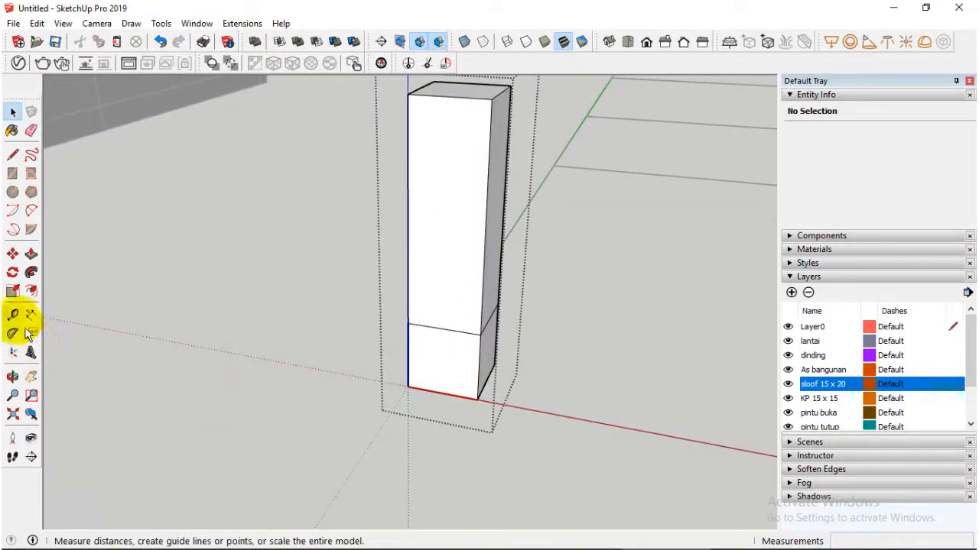
pyautogui.click(409, 356)
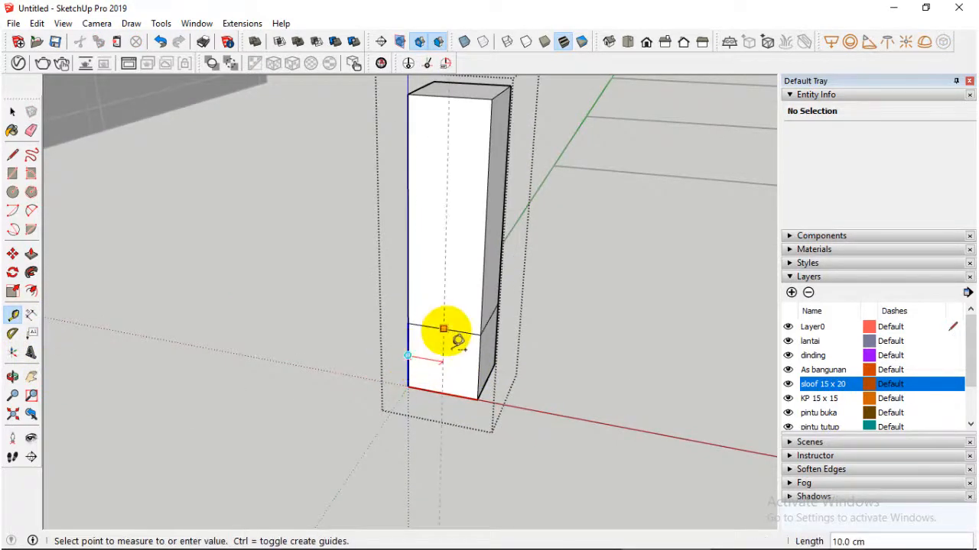
pyautogui.click(442, 392)
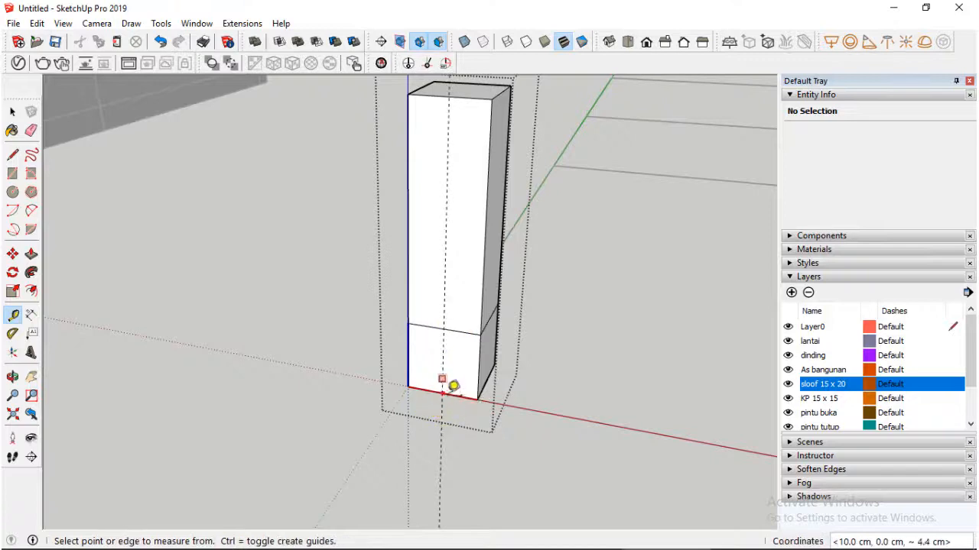
pyautogui.click(442, 372)
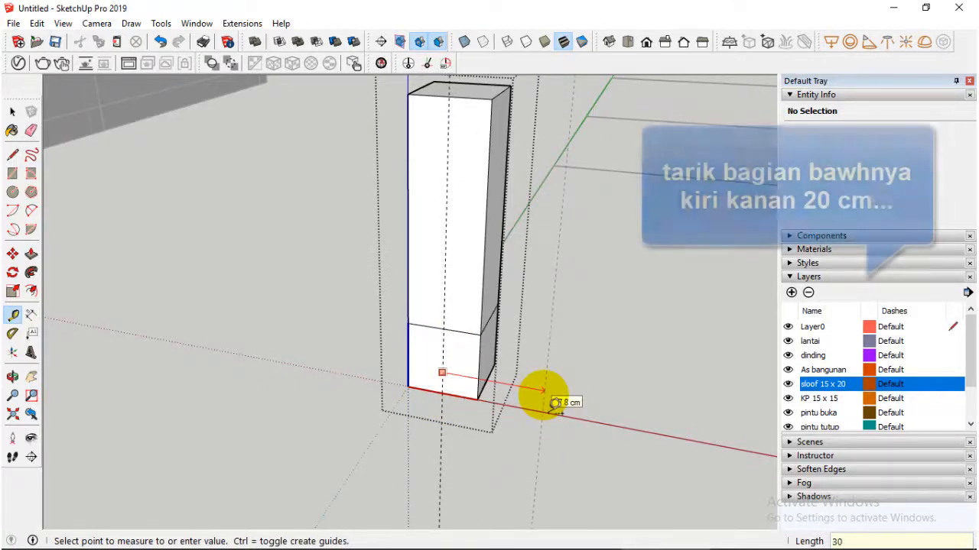
pyautogui.press('Return')
# Step: Pull the base block's side face 20 cm outward to the outer guide and extend its front face by the same distance
pyautogui.click(31, 255)
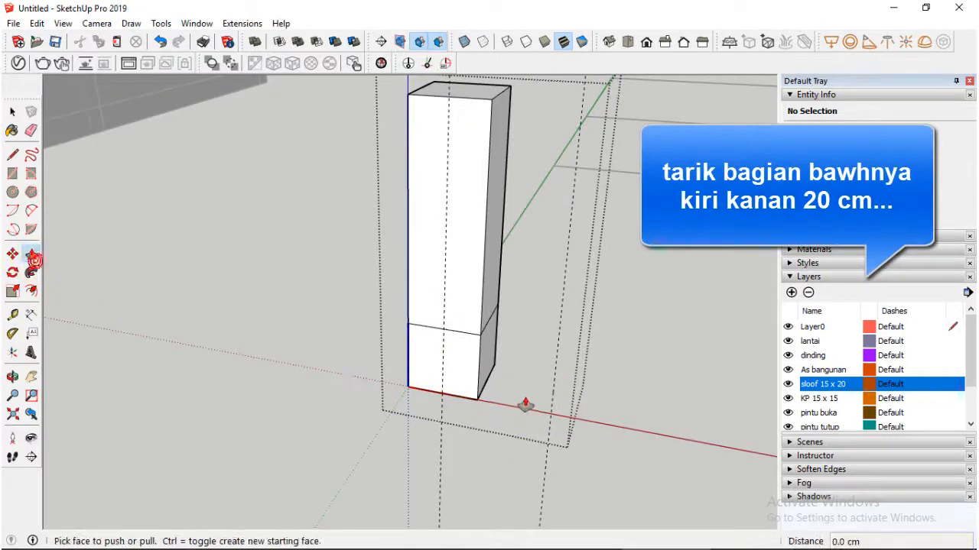
pyautogui.moveTo(493, 365); pyautogui.dragTo(558, 447)
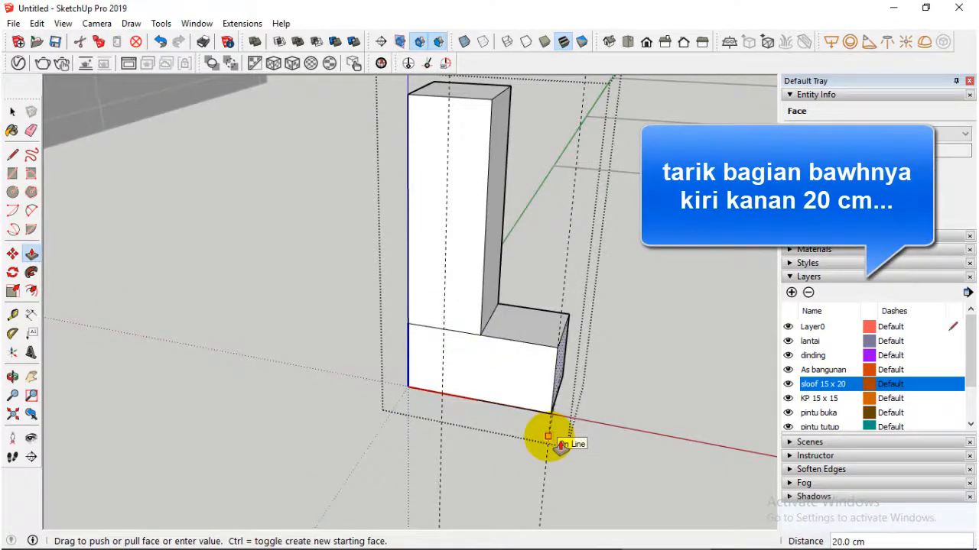
pyautogui.click(548, 436)
pyautogui.doubleClick(468, 363)
# Step: Extend the remaining two sides of the base block outward by the same 20 cm
pyautogui.moveTo(363, 356); pyautogui.dragTo(570, 359, button='middle')
pyautogui.click(376, 364)
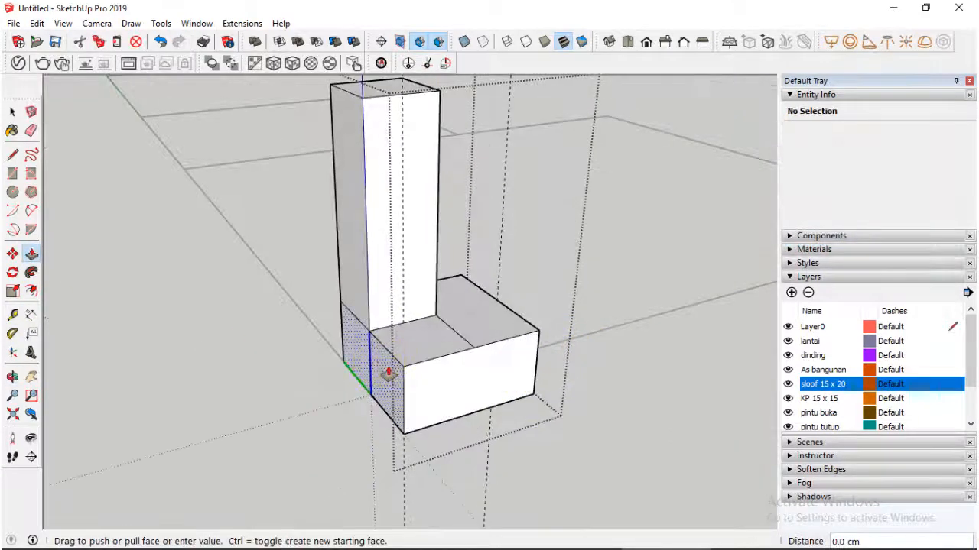
pyautogui.click(389, 375)
pyautogui.moveTo(469, 360); pyautogui.dragTo(198, 396, button='middle')
pyautogui.moveTo(500, 344); pyautogui.dragTo(207, 339, button='middle')
pyautogui.moveTo(509, 312); pyautogui.dragTo(397, 308, button='middle')
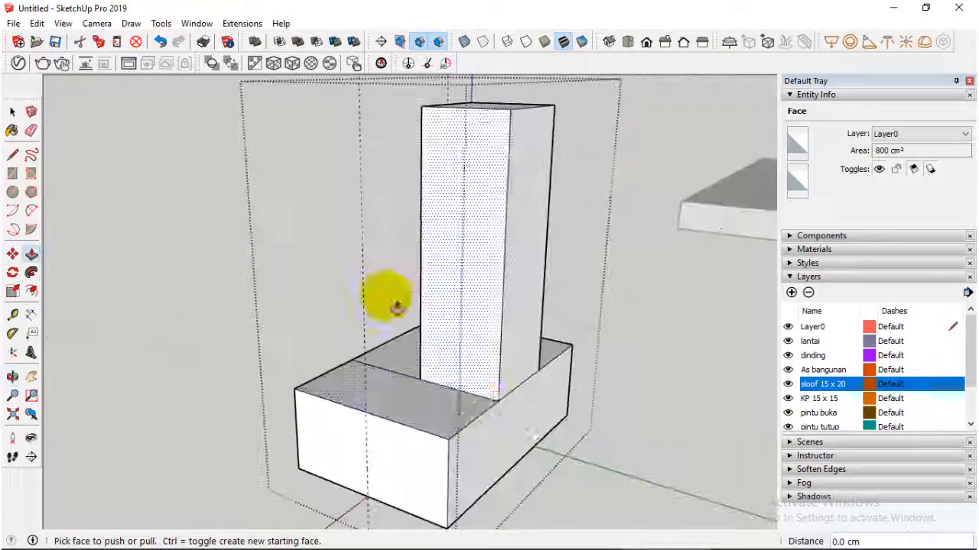
pyautogui.doubleClick(517, 433)
pyautogui.scroll(-2, 517, 432)
pyautogui.moveTo(504, 428); pyautogui.dragTo(642, 445, button='middle')
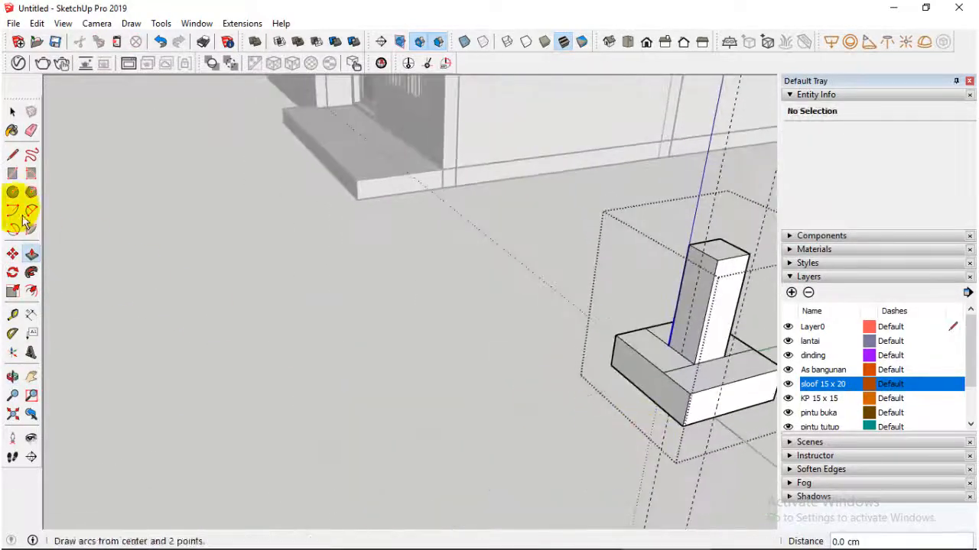
# Step: Delete the coplanar edges of the base block and column inside the footing component, then close the component
pyautogui.click(31, 131)
pyautogui.scroll(-2, 383, 350)
pyautogui.moveTo(382, 349)
pyautogui.mouseDown(button='middle')
pyautogui.moveTo(546, 360)
pyautogui.moveTo(412, 248)
pyautogui.mouseUp(button='middle')
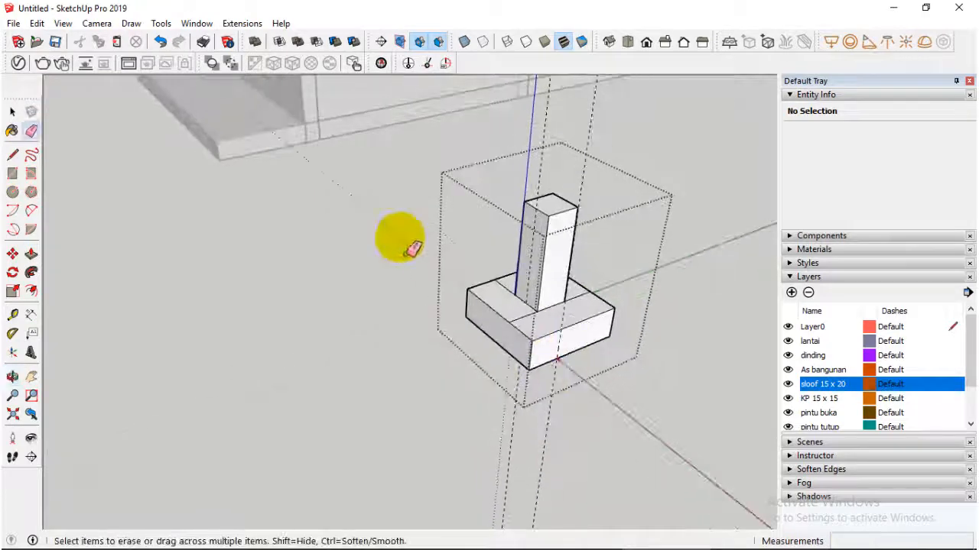
pyautogui.tripleClick(559, 224)
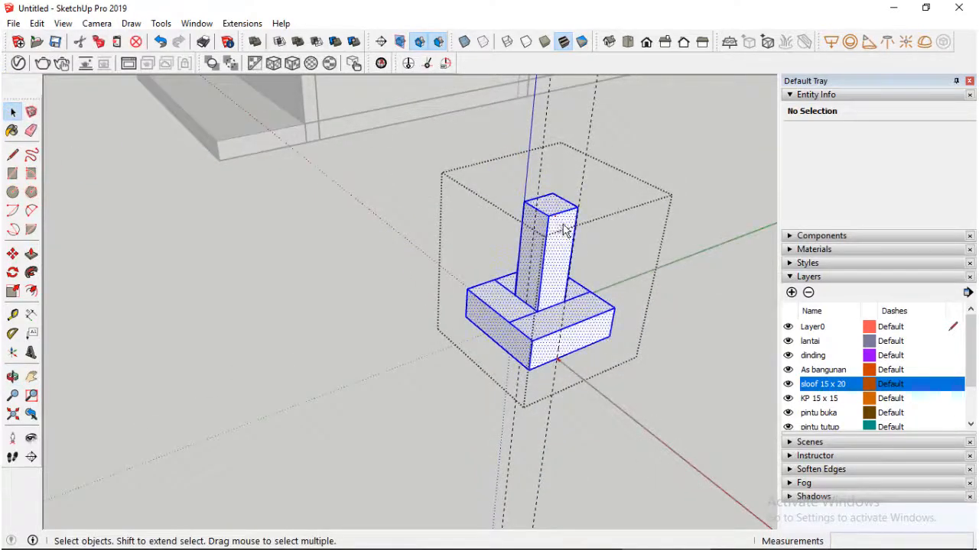
pyautogui.rightClick(556, 219)
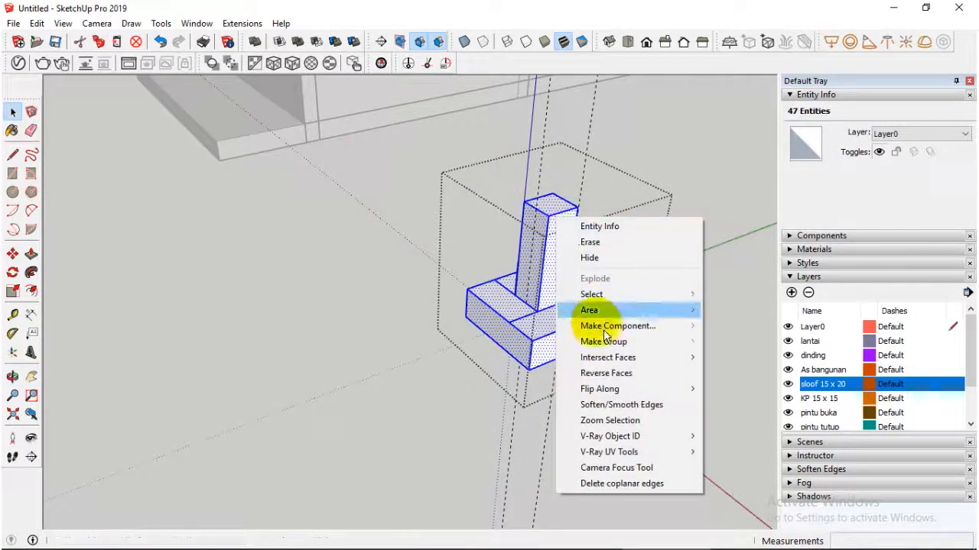
pyautogui.click(618, 484)
pyautogui.scroll(2, 558, 230)
pyautogui.click(414, 285)
pyautogui.scroll(2, 515, 341)
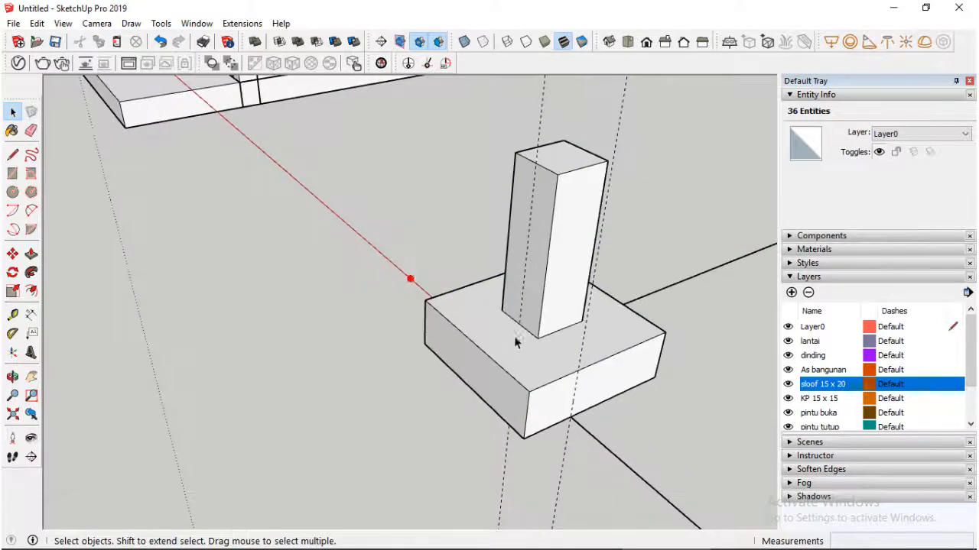
# Step: Erase all guides in the model
pyautogui.click(37, 23)
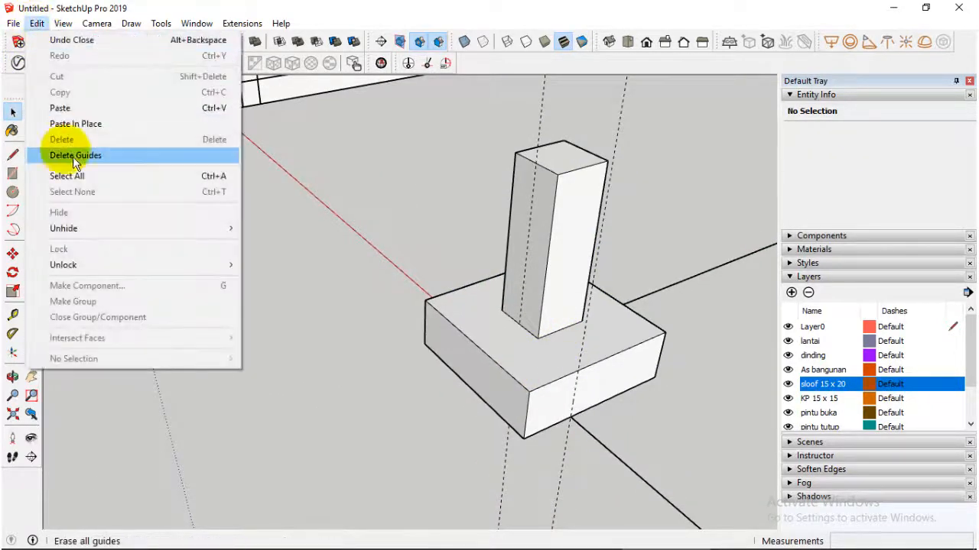
pyautogui.click(69, 157)
pyautogui.scroll(-3, 264, 298)
pyautogui.scroll(3, 473, 341)
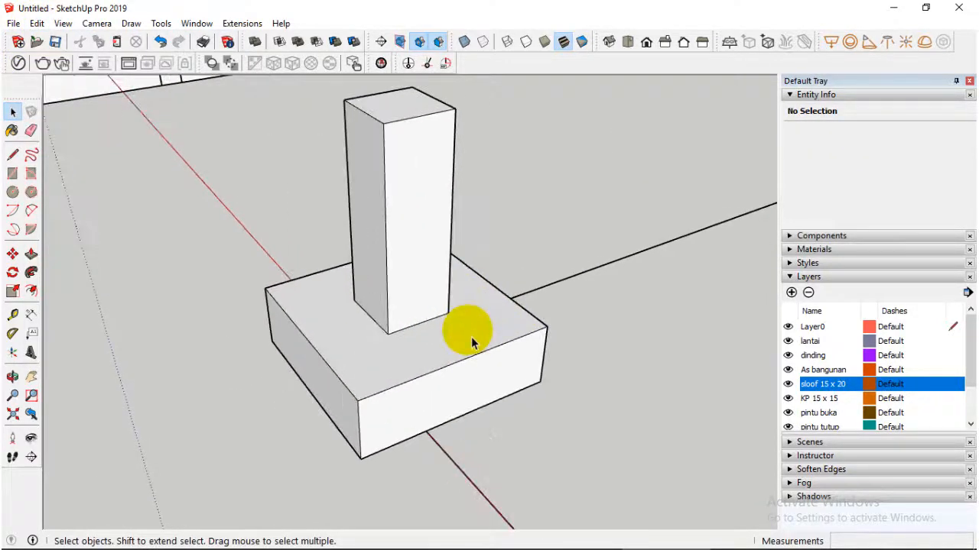
# Step: Inside the footing component, lower the base block's four outer top edges 5 cm so its top slopes away from the column
pyautogui.doubleClick(471, 344)
pyautogui.scroll(1, 473, 340)
pyautogui.click(497, 351)
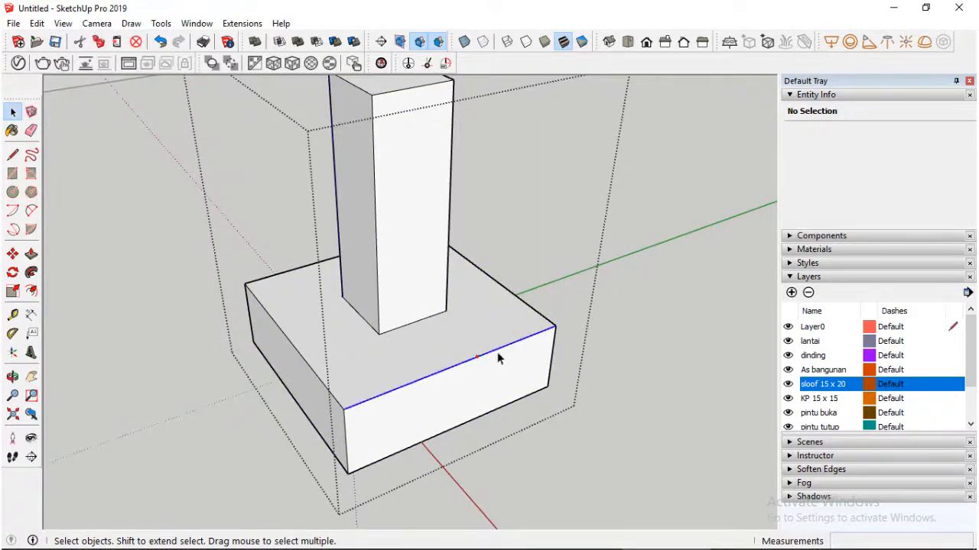
pyautogui.click(533, 312)
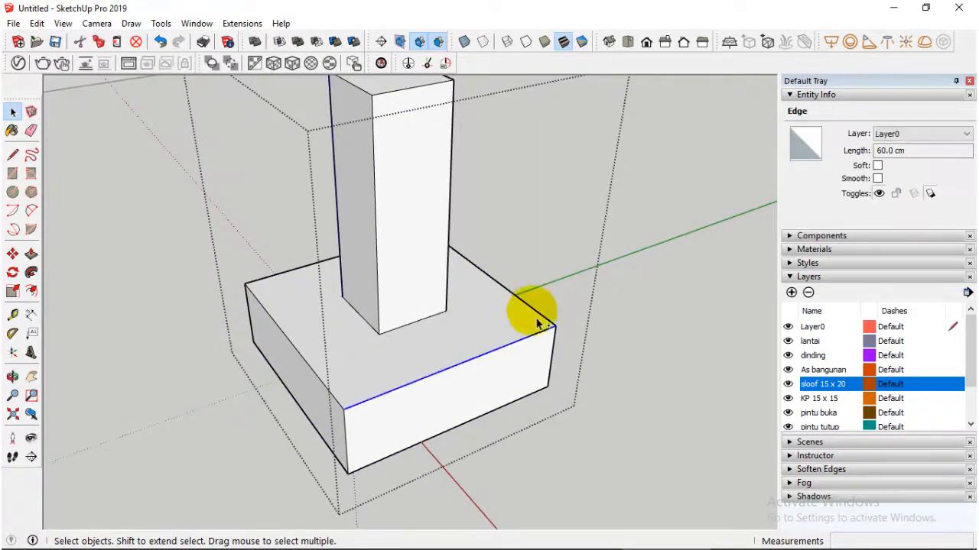
pyautogui.keyDown('ctrl'); pyautogui.click(293, 345); pyautogui.keyUp('ctrl')
pyautogui.keyDown('shift'); pyautogui.click(310, 347); pyautogui.keyUp('shift')
pyautogui.keyDown('shift'); pyautogui.click(291, 365); pyautogui.keyUp('shift')
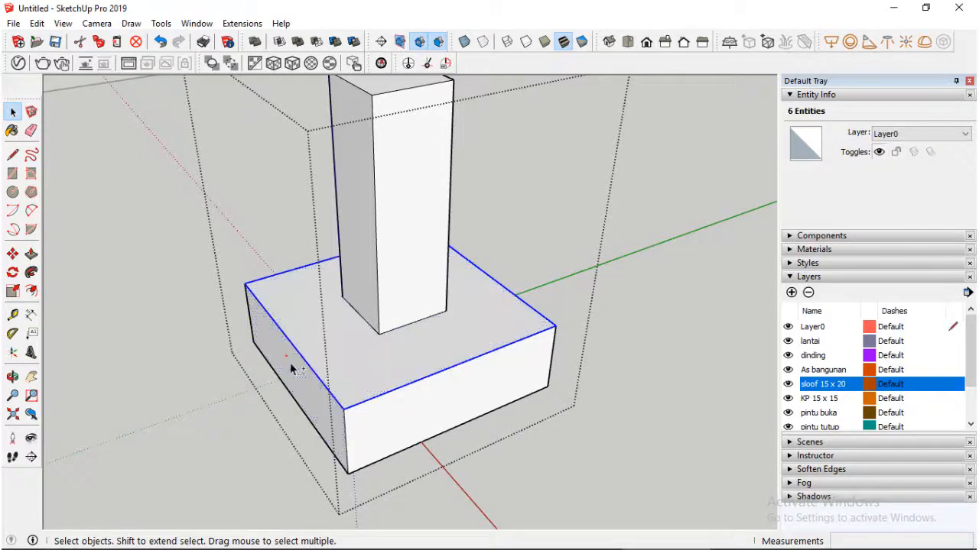
pyautogui.scroll(2, 387, 409)
pyautogui.moveTo(387, 411); pyautogui.dragTo(540, 306, button='middle')
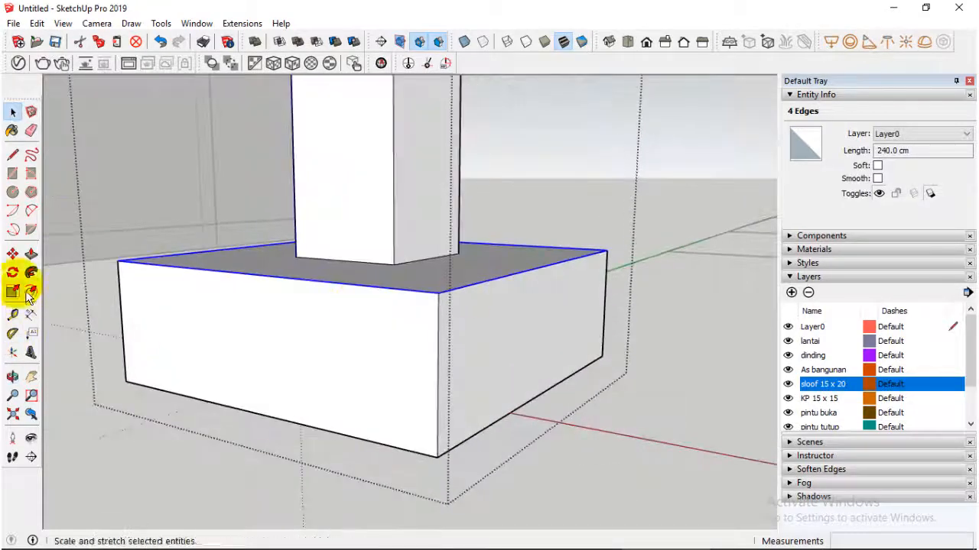
pyautogui.click(13, 254)
pyautogui.click(447, 307)
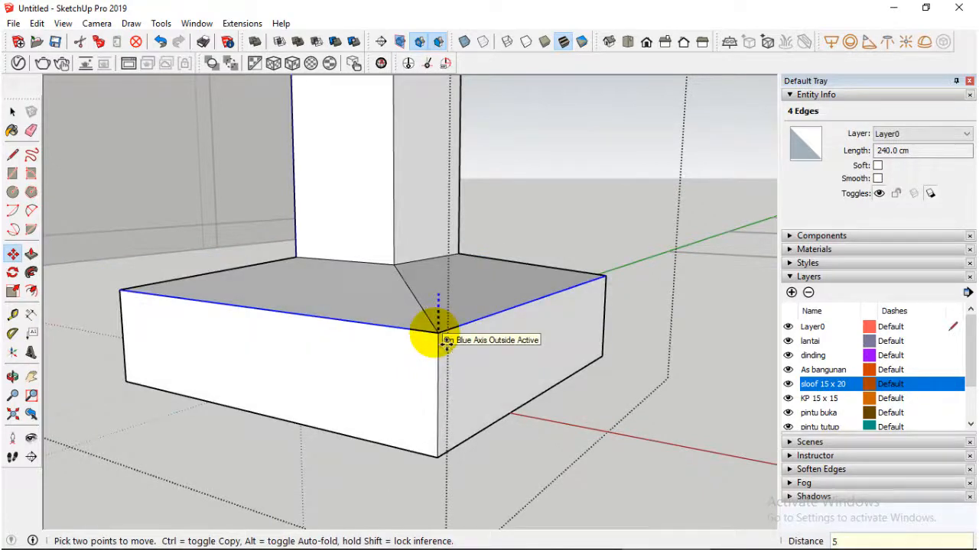
pyautogui.press('Return')
pyautogui.scroll(-1, 447, 342)
pyautogui.click(12, 112)
pyautogui.scroll(-3, 191, 269)
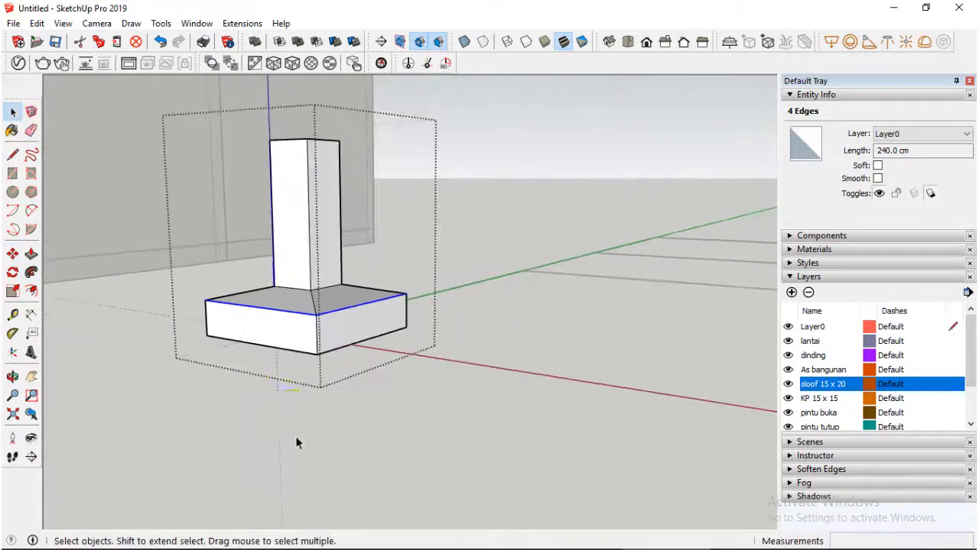
pyautogui.click(297, 442)
pyautogui.moveTo(297, 442); pyautogui.dragTo(532, 433, button='middle')
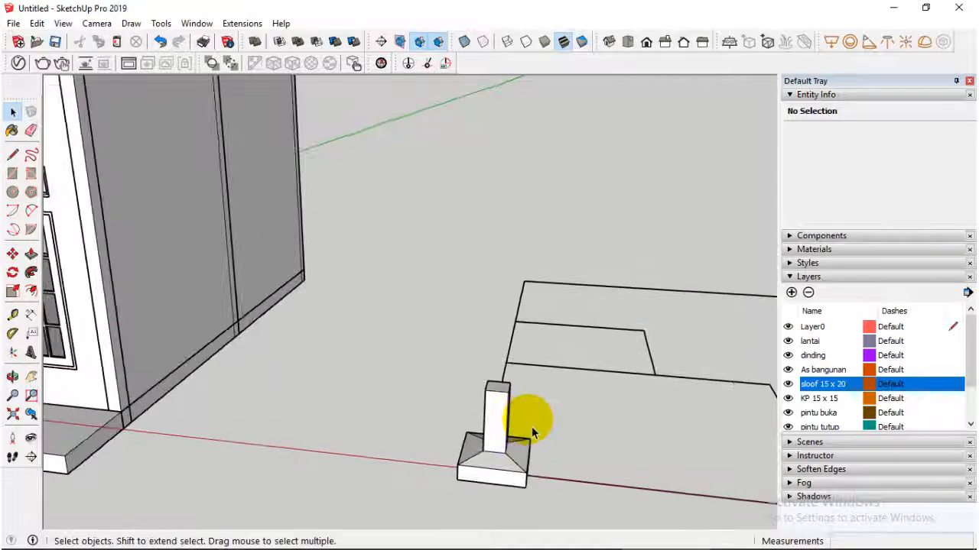
# Step: Move the footing straight down along the blue axis until the column's top is level with the floor plan lines
pyautogui.click(497, 409)
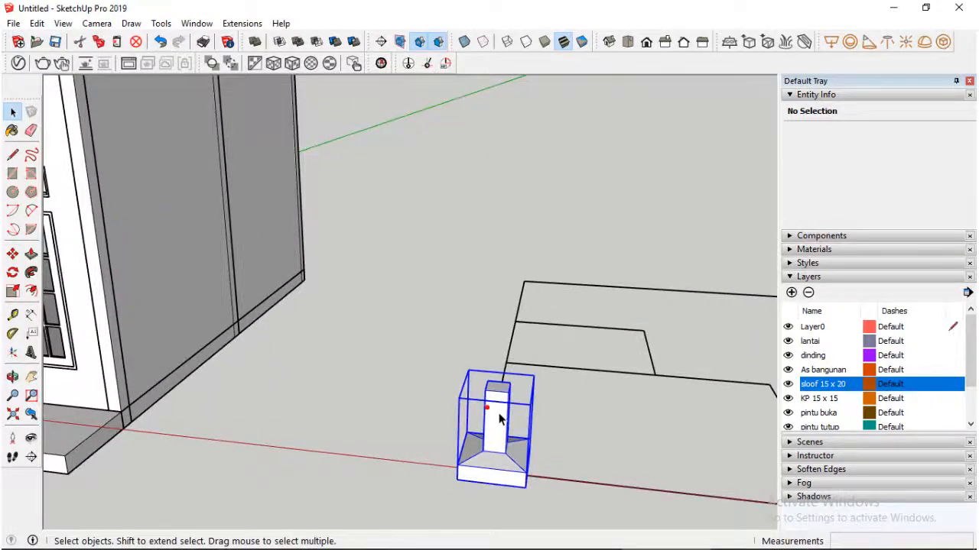
pyautogui.click(13, 258)
pyautogui.scroll(5, 510, 385)
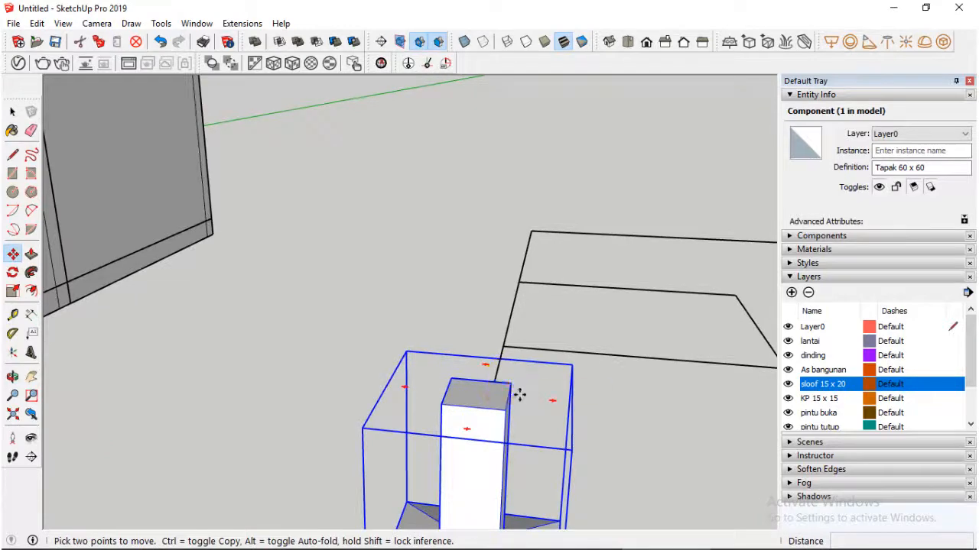
pyautogui.moveTo(519, 395); pyautogui.dragTo(522, 430)
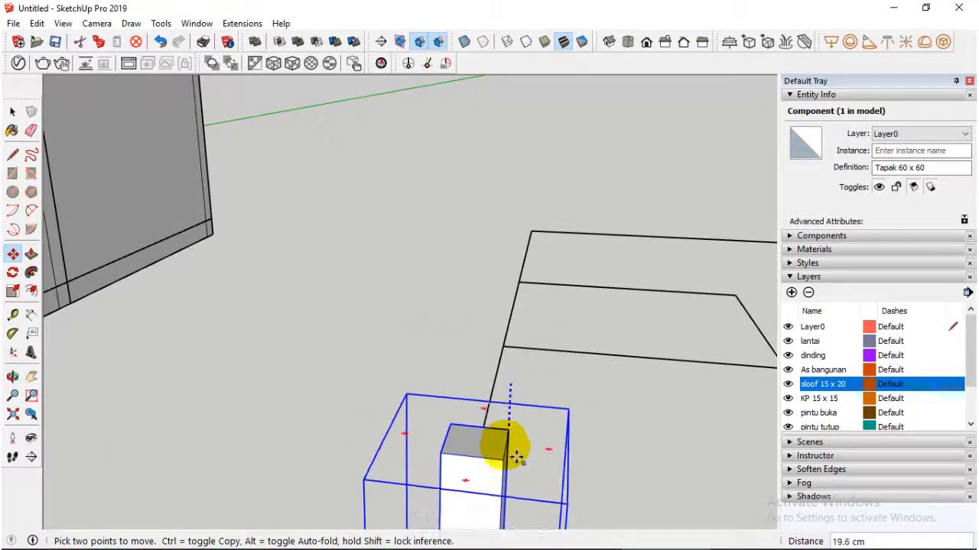
pyautogui.scroll(-3, 421, 450)
pyautogui.moveTo(415, 452); pyautogui.dragTo(546, 408, button='middle')
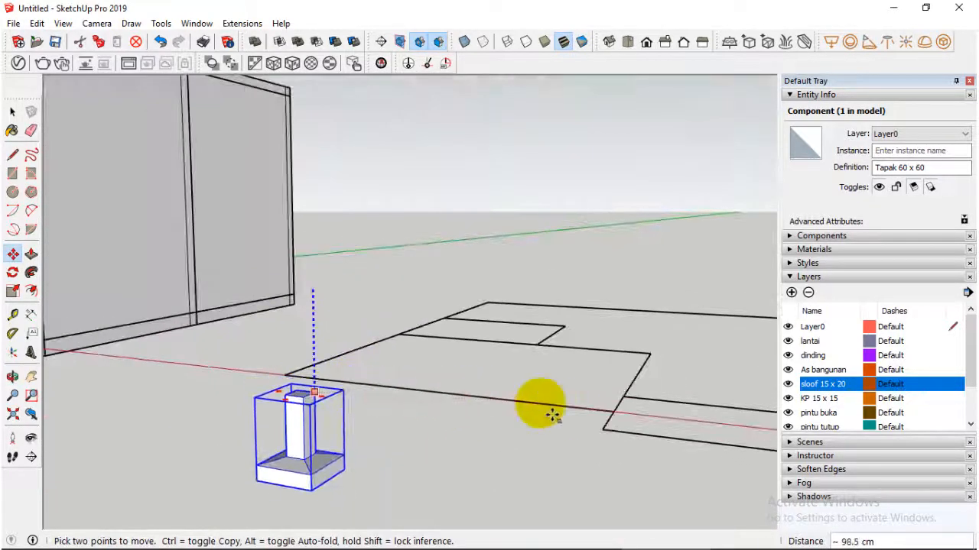
pyautogui.click(602, 428)
# Step: Centre the column's top on the floor plan's corner by moving the footing 10 cm along the green axis and 10 cm along the red axis
pyautogui.moveTo(263, 344); pyautogui.dragTo(291, 447, button='middle')
pyautogui.scroll(-5, 298, 390)
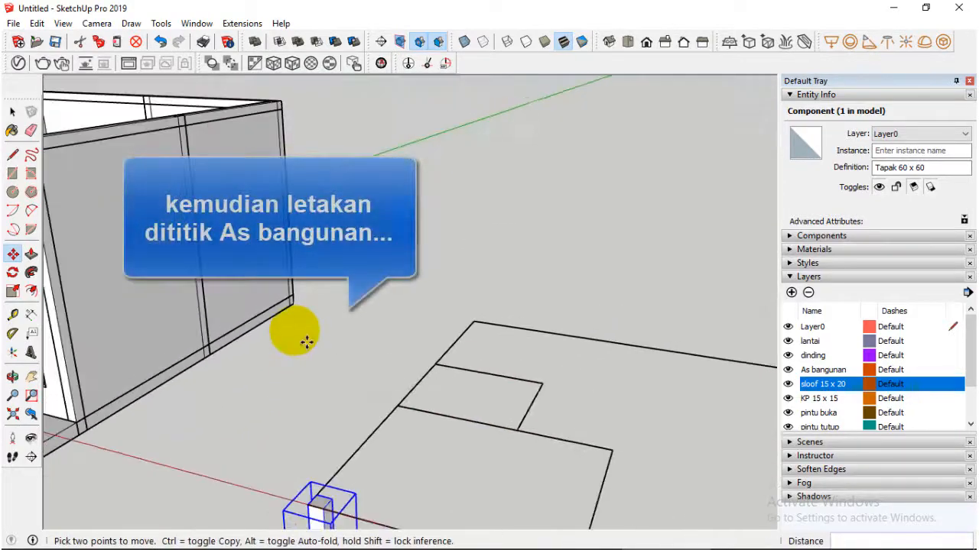
pyautogui.scroll(3, 308, 437)
pyautogui.scroll(-5, 329, 373)
pyautogui.scroll(5, 329, 415)
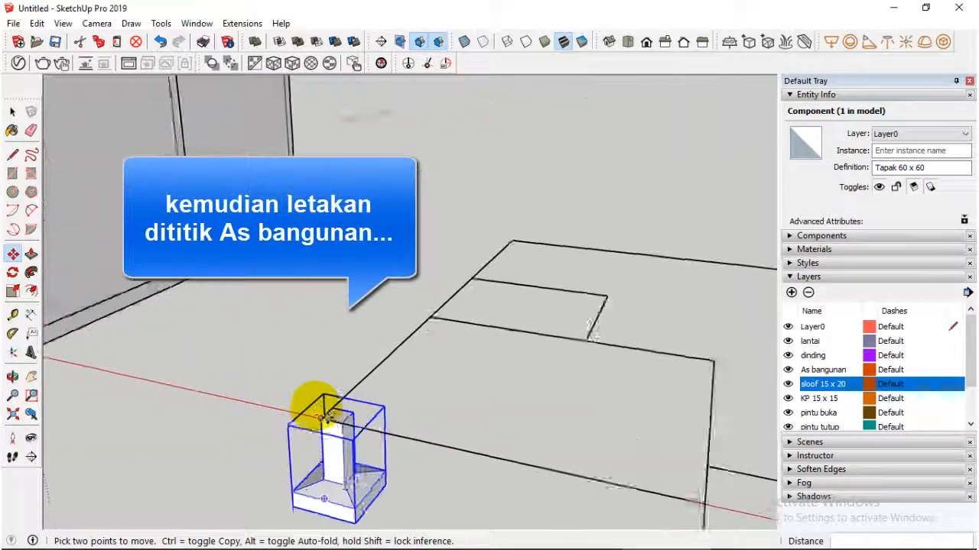
pyautogui.scroll(-3, 330, 383)
pyautogui.moveTo(334, 294); pyautogui.dragTo(337, 313, button='middle')
pyautogui.scroll(-3, 337, 312)
pyautogui.scroll(4, 348, 407)
pyautogui.scroll(6, 340, 397)
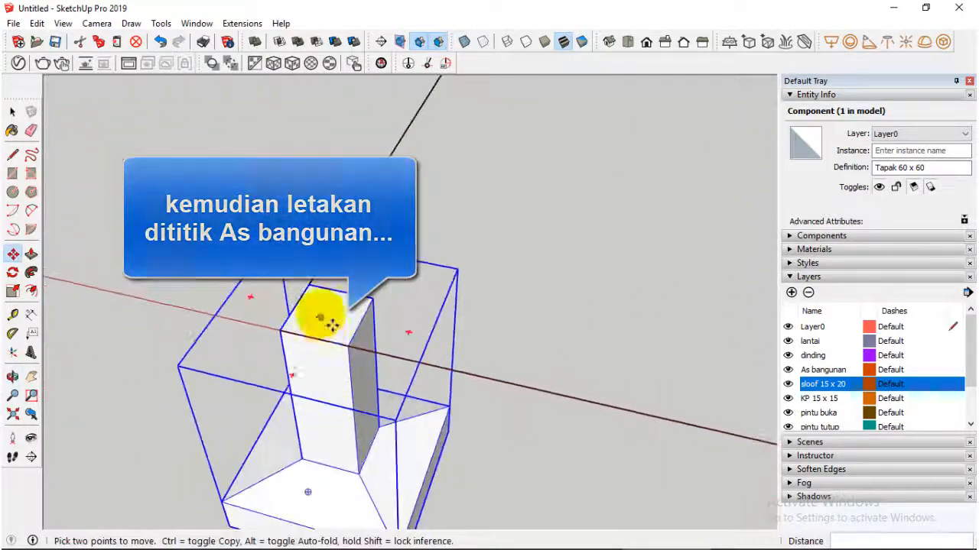
pyautogui.click(372, 339)
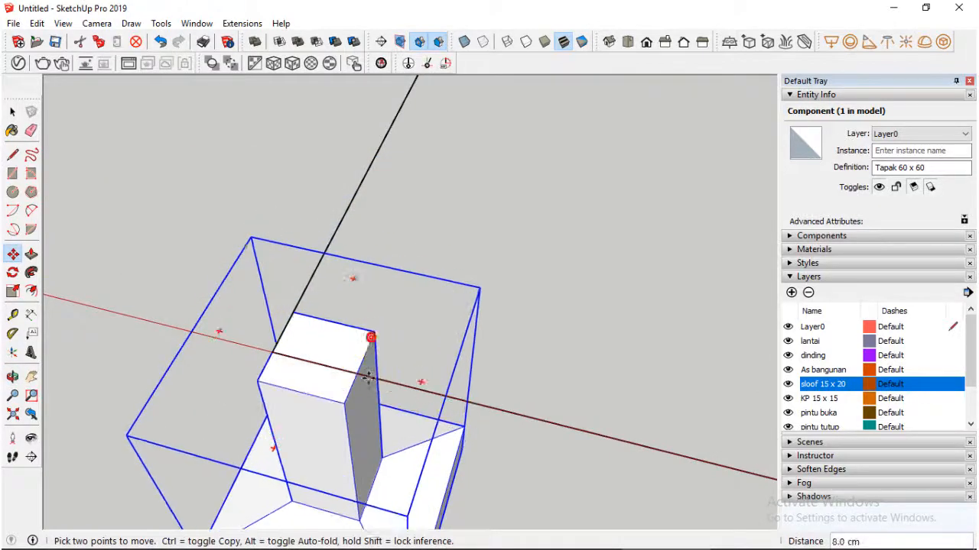
pyautogui.click(357, 374)
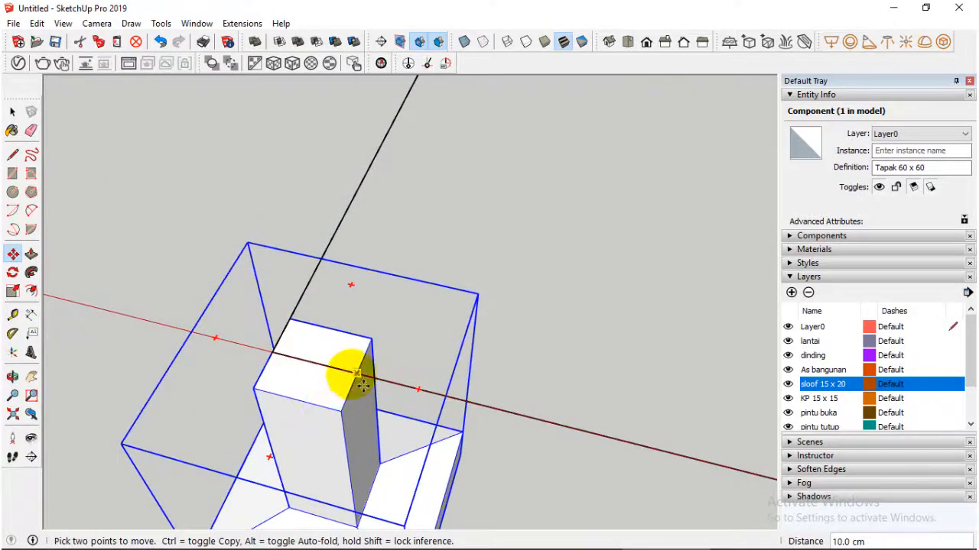
pyautogui.click(316, 364)
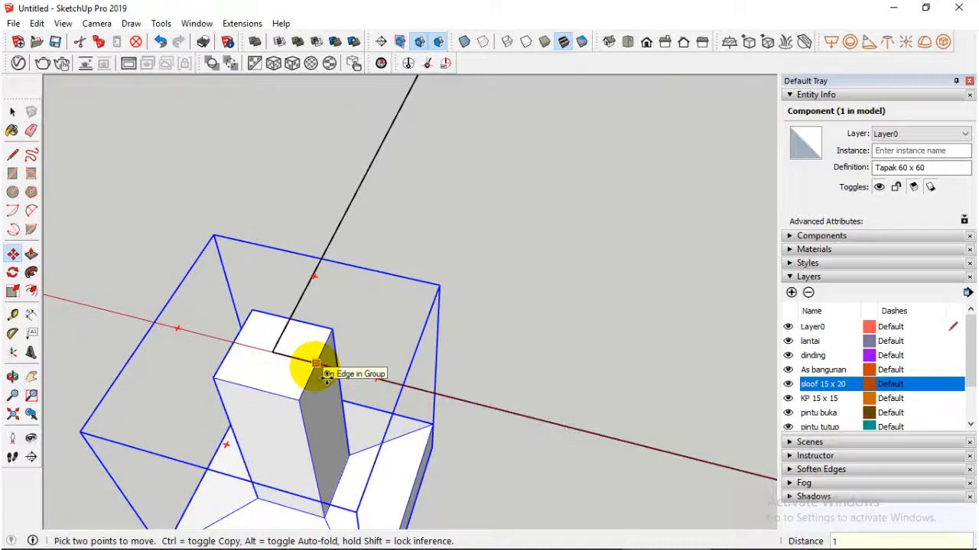
pyautogui.press('Return')
pyautogui.scroll(-3, 316, 365)
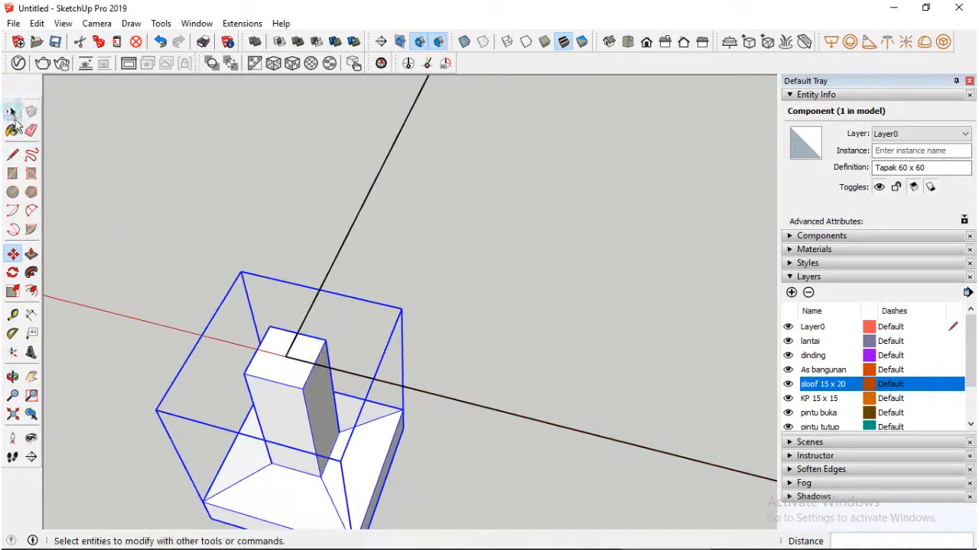
# Step: Copy the footing from the plan's corner along the side axis line to its first wall junction
pyautogui.scroll(-3, 342, 357)
pyautogui.scroll(-6, 350, 367)
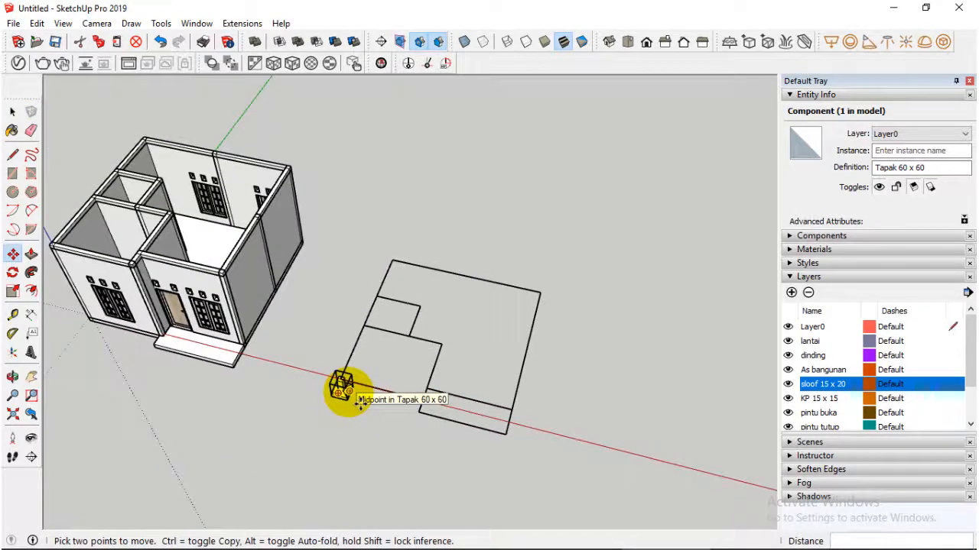
pyautogui.scroll(8, 361, 401)
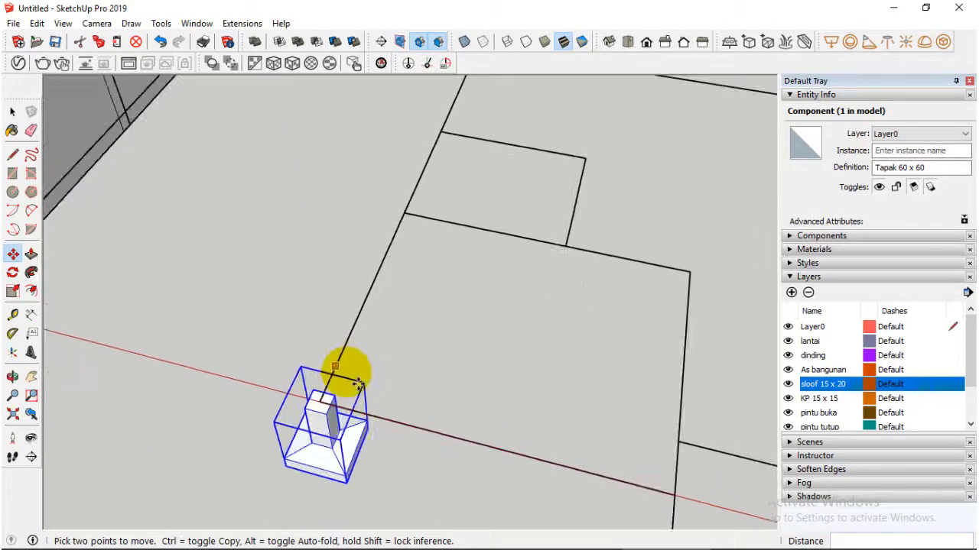
pyautogui.click(306, 417)
pyautogui.press('ctrl')
pyautogui.scroll(-3, 307, 417)
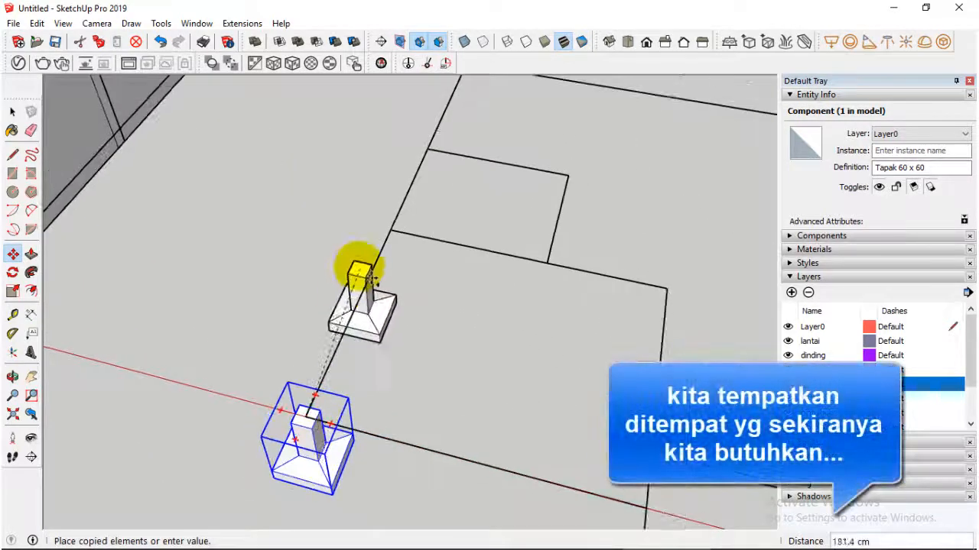
pyautogui.click(392, 229)
# Step: Copy the junction footing 350 cm along the same side line to the plan's rear corner
pyautogui.click(390, 227)
pyautogui.press('ctrl')
pyautogui.scroll(-3, 369, 283)
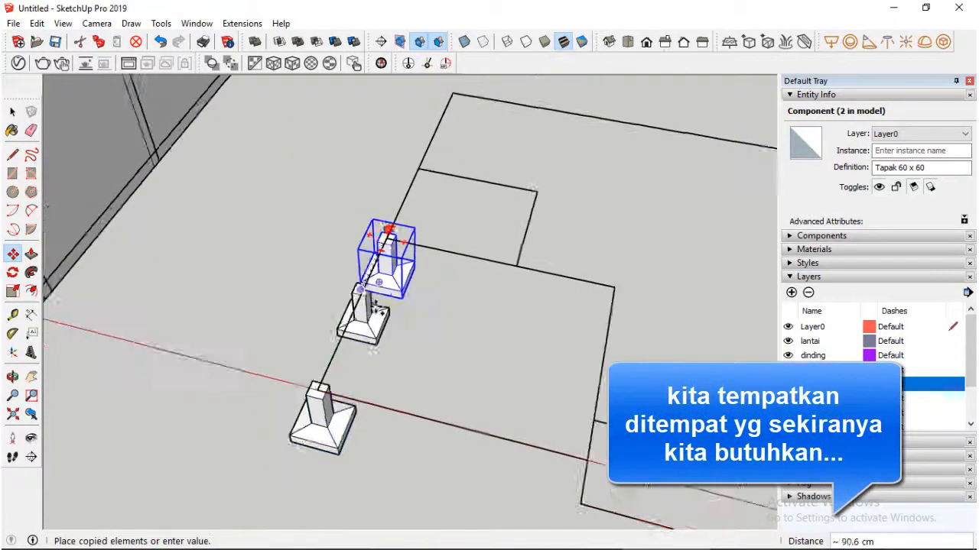
pyautogui.scroll(1, 424, 154)
pyautogui.click(426, 157)
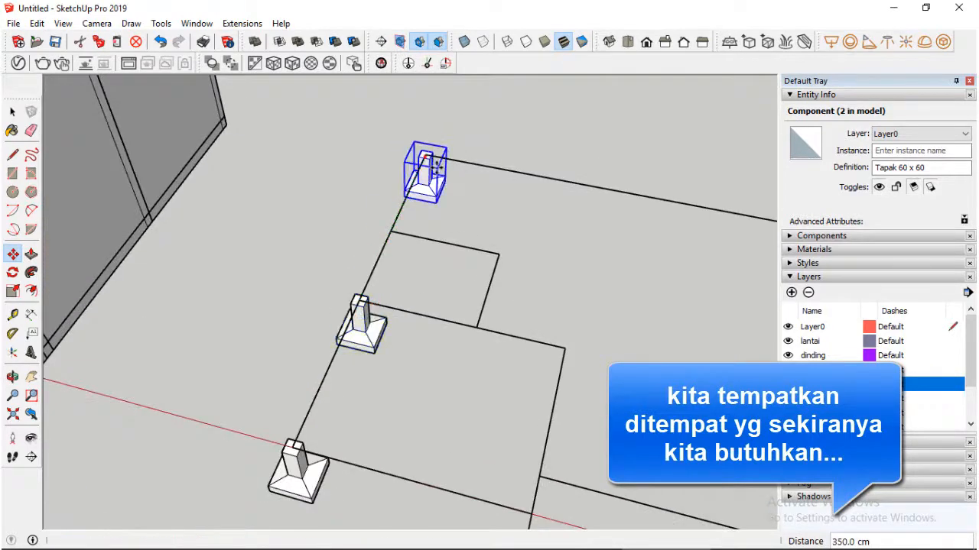
# Step: Copy the rear corner footing along the rear axis line to the opposite rear corner of the plan
pyautogui.scroll(5, 423, 154)
pyautogui.click(438, 168)
pyautogui.press('ctrl')
pyautogui.scroll(-5, 431, 157)
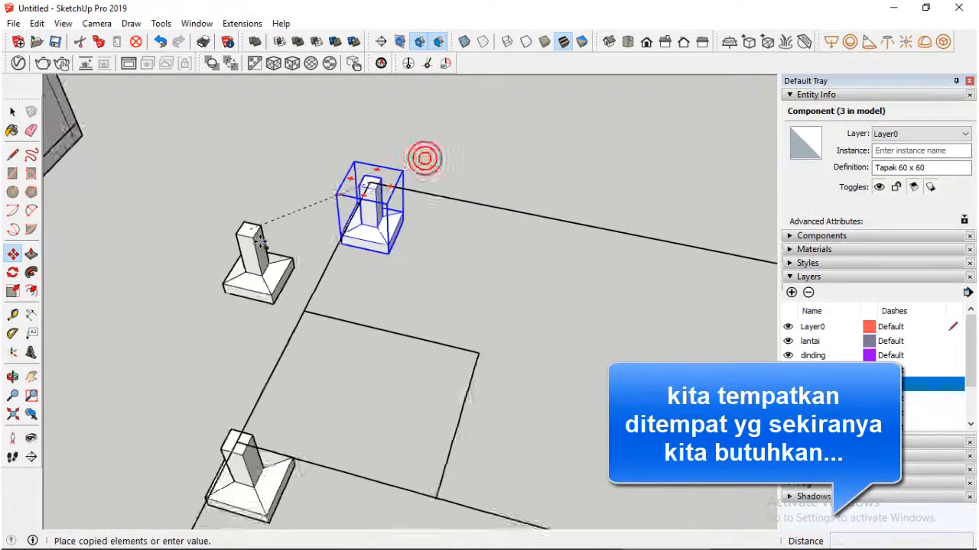
pyautogui.scroll(3, 535, 264)
pyautogui.click(552, 259)
# Step: Copy that rear corner footing 550 cm along the side line to the junction with the porch's inner line
pyautogui.scroll(3, 565, 267)
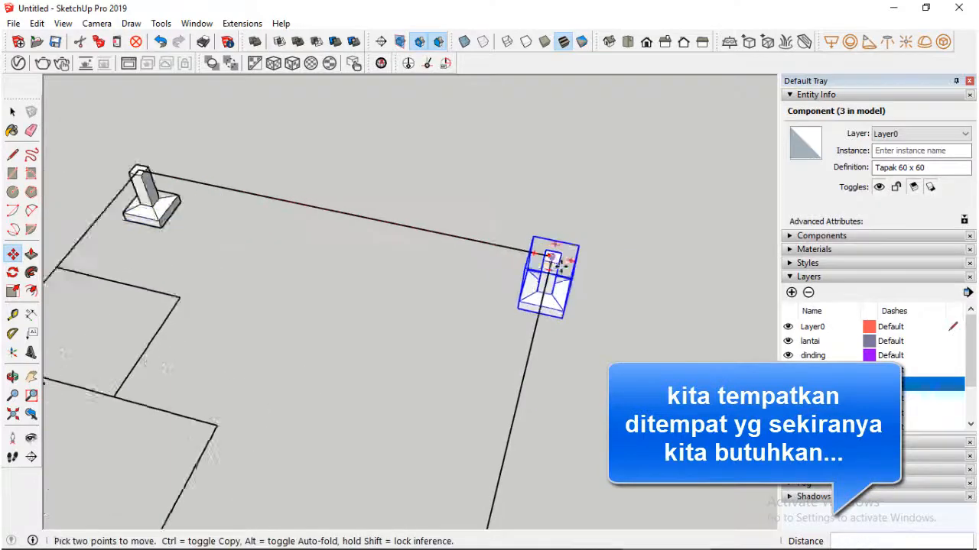
pyautogui.scroll(-5, 564, 268)
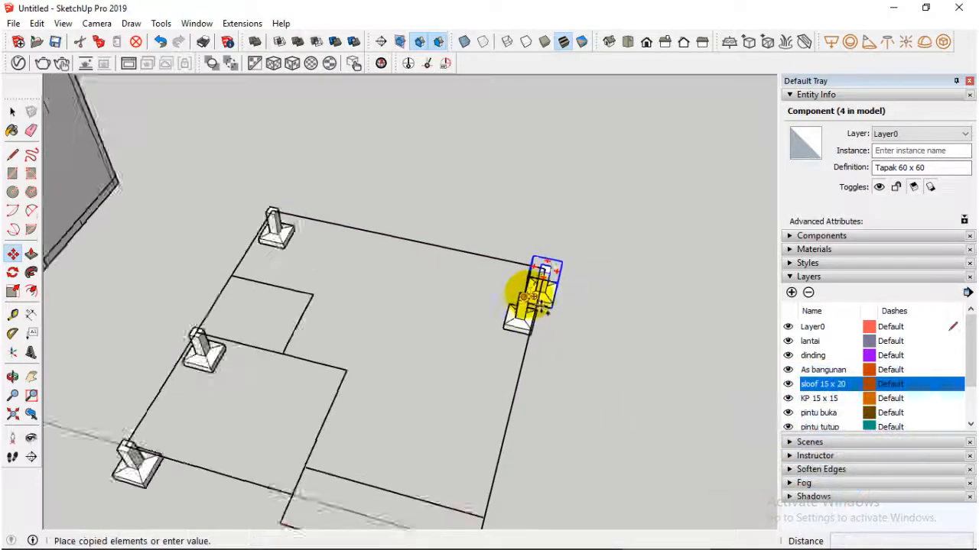
pyautogui.scroll(2, 520, 413)
pyautogui.scroll(5, 513, 435)
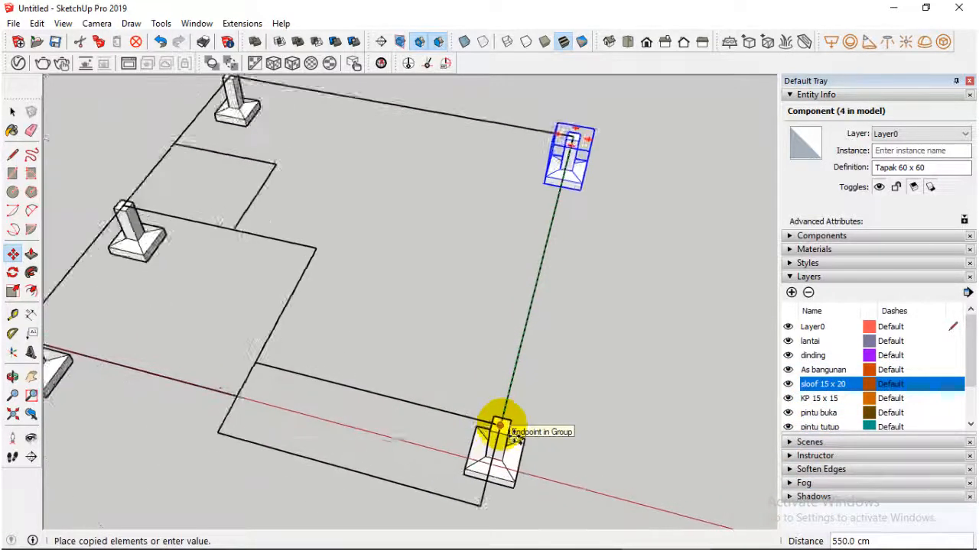
pyautogui.click(512, 437)
# Step: Copy the footing at the porch's inner line to the junction where the front line meets the porch's side line
pyautogui.press('ctrl')
pyautogui.click(511, 436)
pyautogui.scroll(-8, 511, 435)
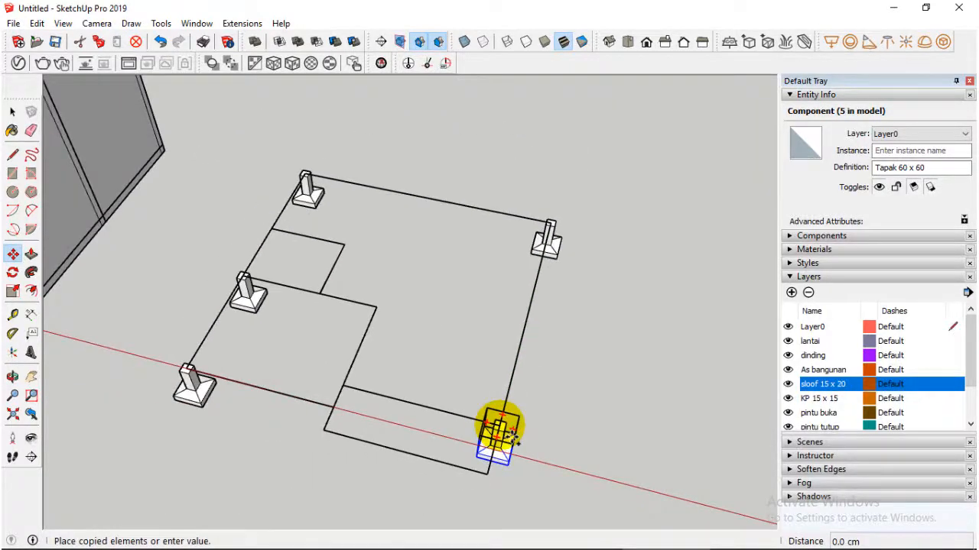
pyautogui.scroll(2, 360, 416)
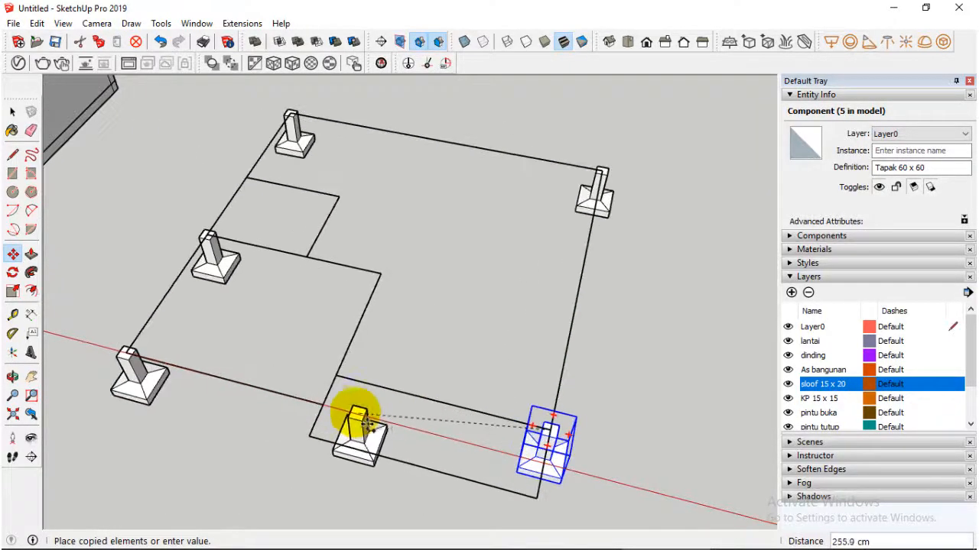
pyautogui.click(327, 412)
# Step: Copy the front junction footing 250 cm along the inner wall line to the plan's central corner
pyautogui.scroll(3, 331, 414)
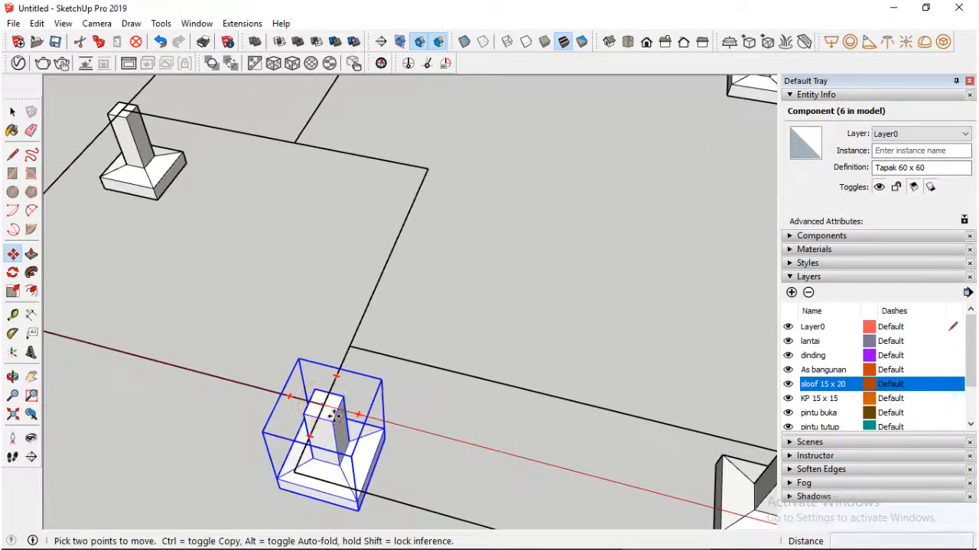
pyautogui.scroll(-3, 334, 416)
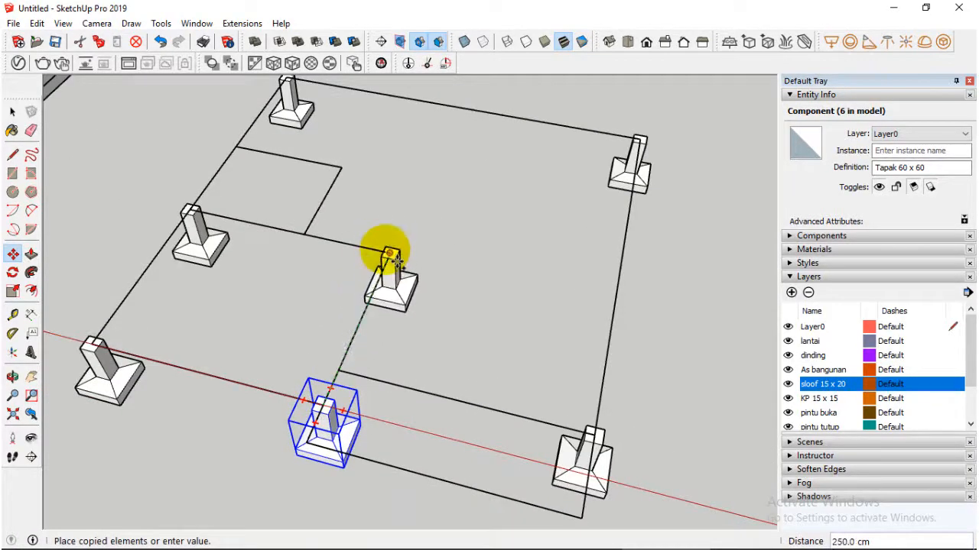
pyautogui.click(388, 254)
pyautogui.scroll(-3, 417, 339)
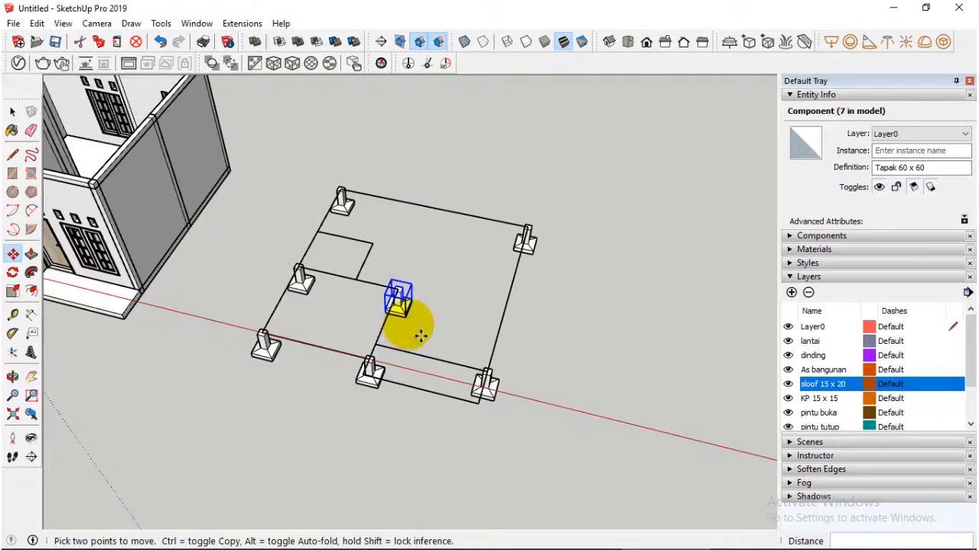
# Step: Copy the central corner footing to the free inner corner of the small room
pyautogui.scroll(5, 399, 298)
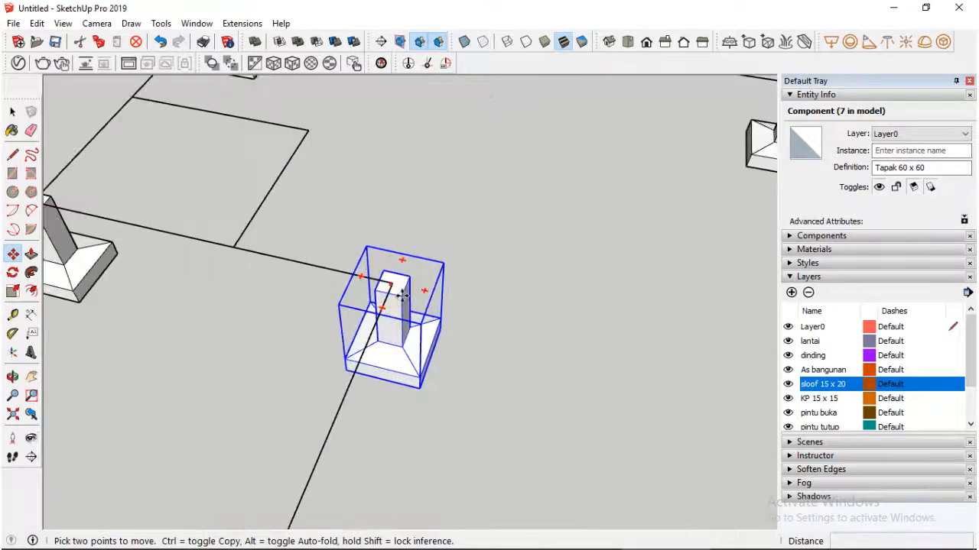
pyautogui.click(392, 285)
pyautogui.press('ctrl')
pyautogui.scroll(-2, 393, 286)
pyautogui.click(334, 177)
pyautogui.scroll(-3, 364, 220)
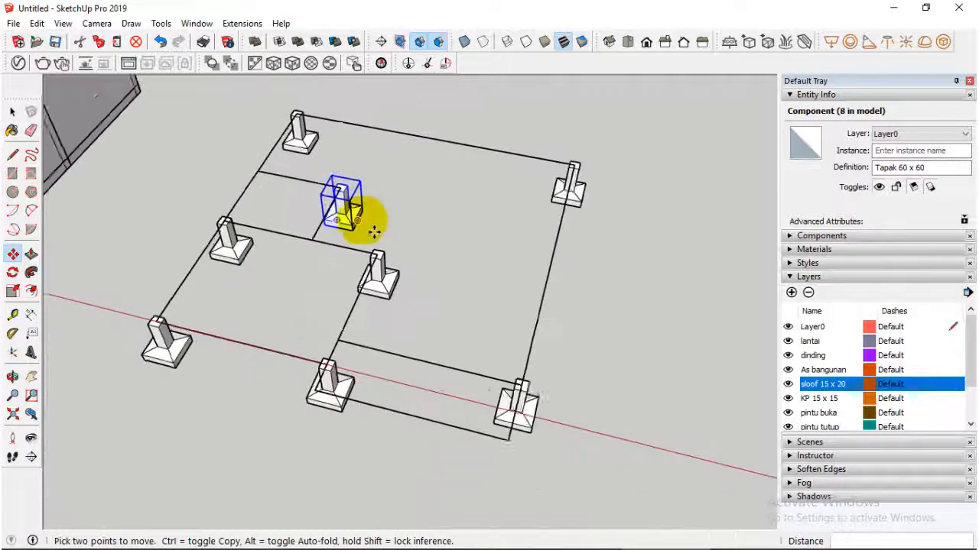
# Step: Copy the rear corner footing on the porch side 300 cm along the rear axis line
pyautogui.moveTo(374, 231); pyautogui.dragTo(163, 219, button='middle')
pyautogui.scroll(-3, 164, 219)
pyautogui.click(13, 112)
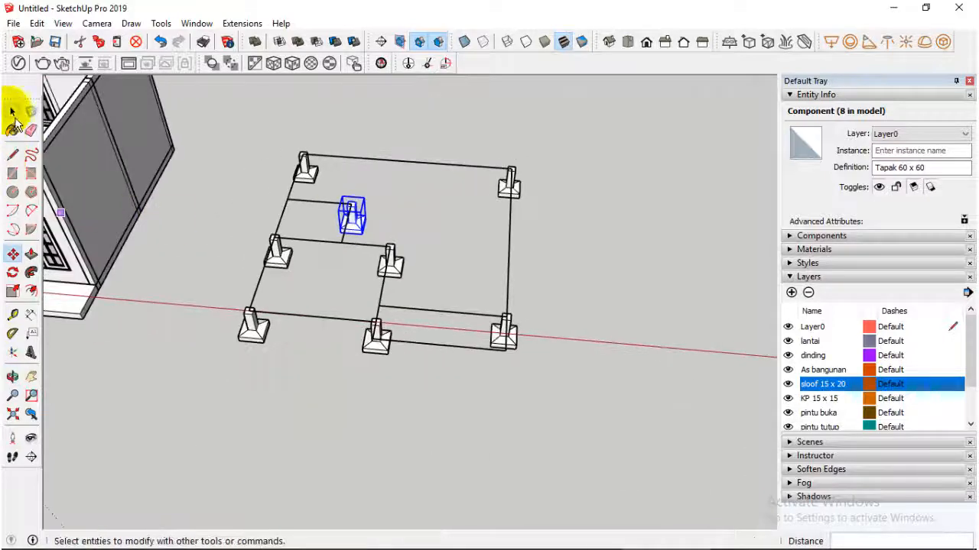
pyautogui.click(13, 107)
pyautogui.scroll(2, 522, 220)
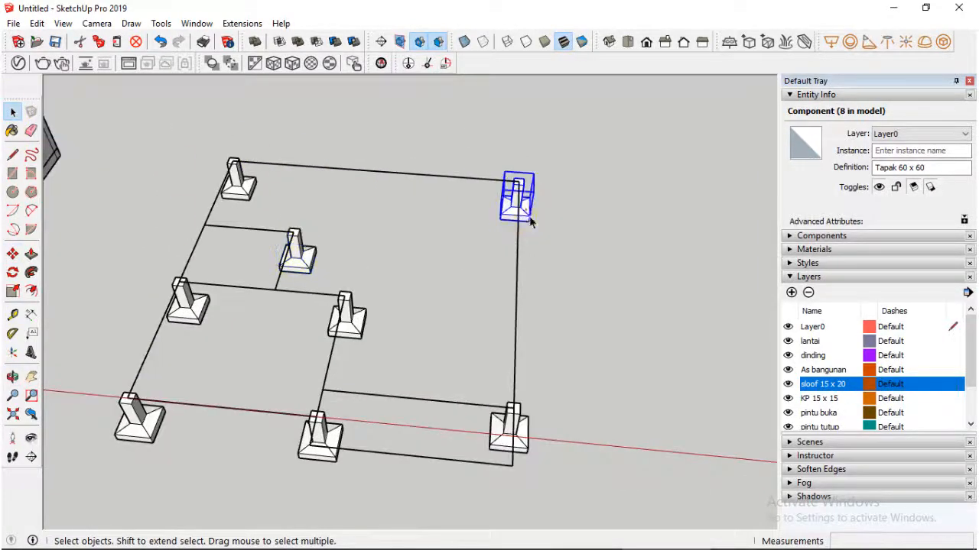
pyautogui.scroll(2, 530, 221)
pyautogui.click(12, 254)
pyautogui.scroll(3, 511, 160)
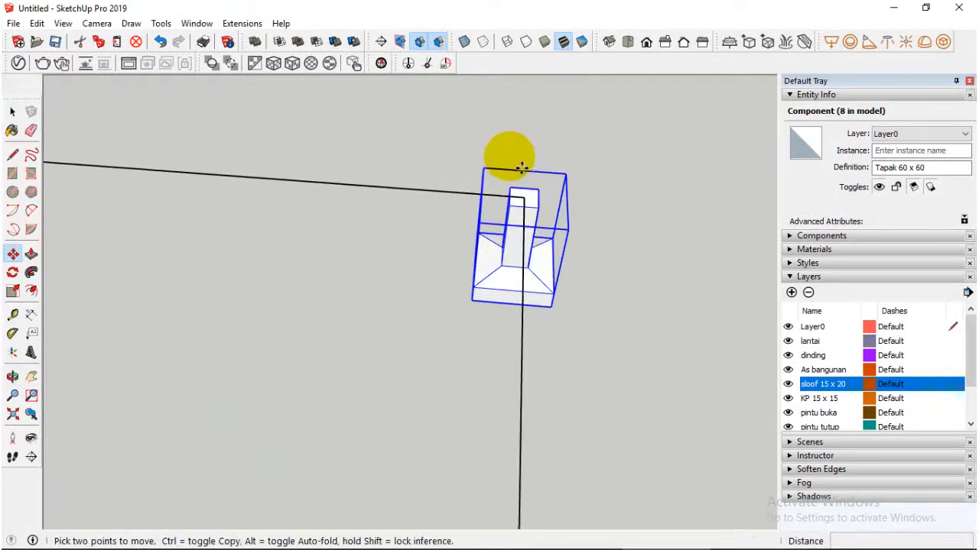
pyautogui.click(538, 214)
pyautogui.press('ctrl')
pyautogui.scroll(-3, 528, 211)
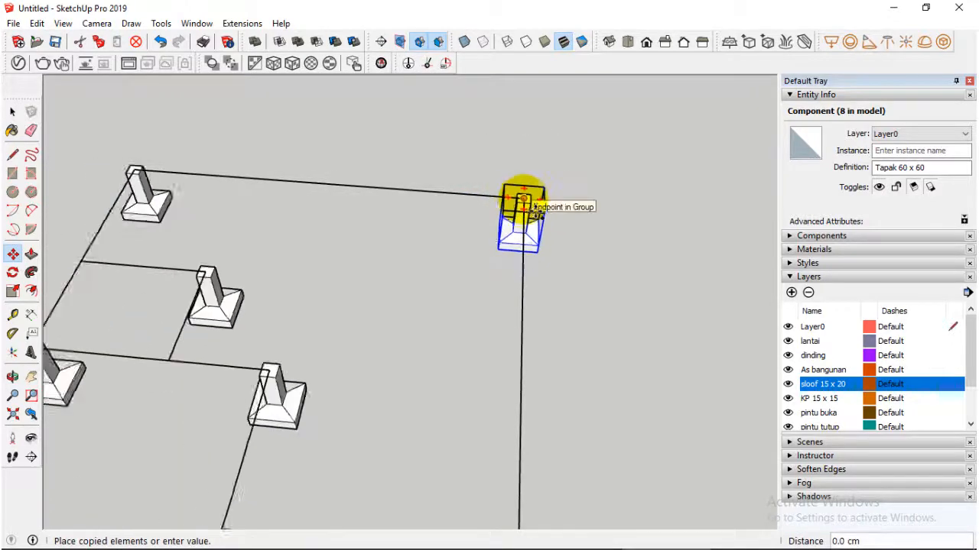
pyautogui.click(348, 195)
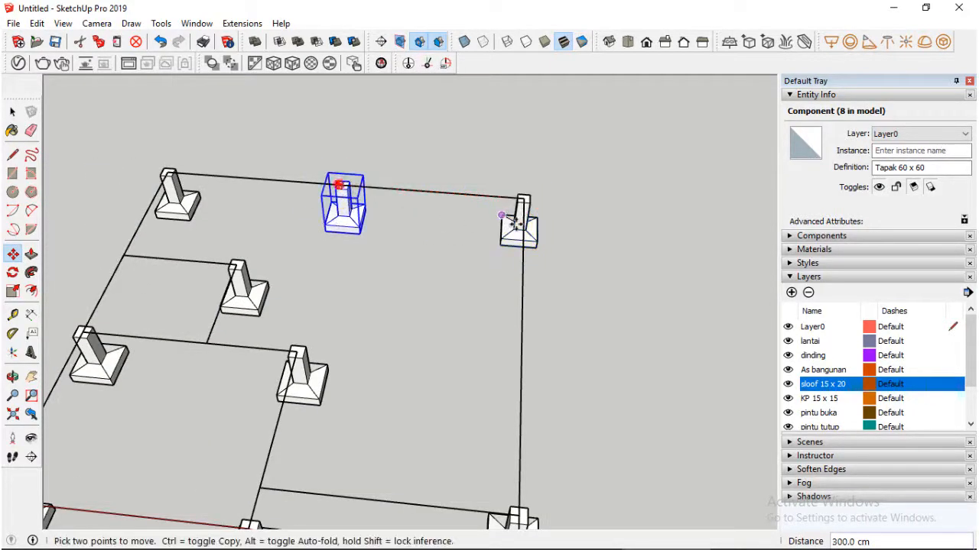
# Step: Copy the same rear corner footing along the long side line to a point between the rear corner and the porch footing
pyautogui.moveTo(517, 223); pyautogui.dragTo(337, 224, button='middle')
pyautogui.press('space')
pyautogui.moveTo(547, 268); pyautogui.dragTo(482, 300, button='middle')
pyautogui.click(480, 300)
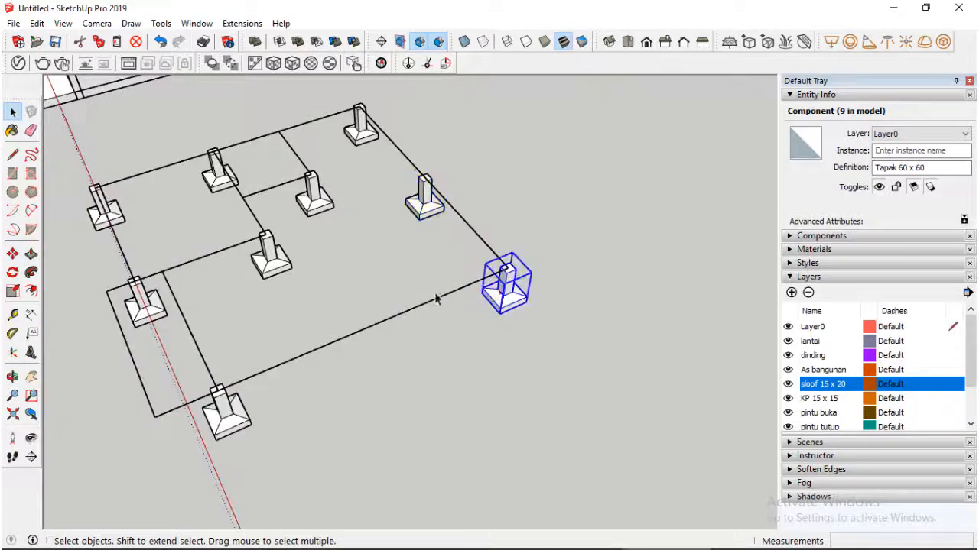
pyautogui.click(12, 253)
pyautogui.scroll(3, 530, 279)
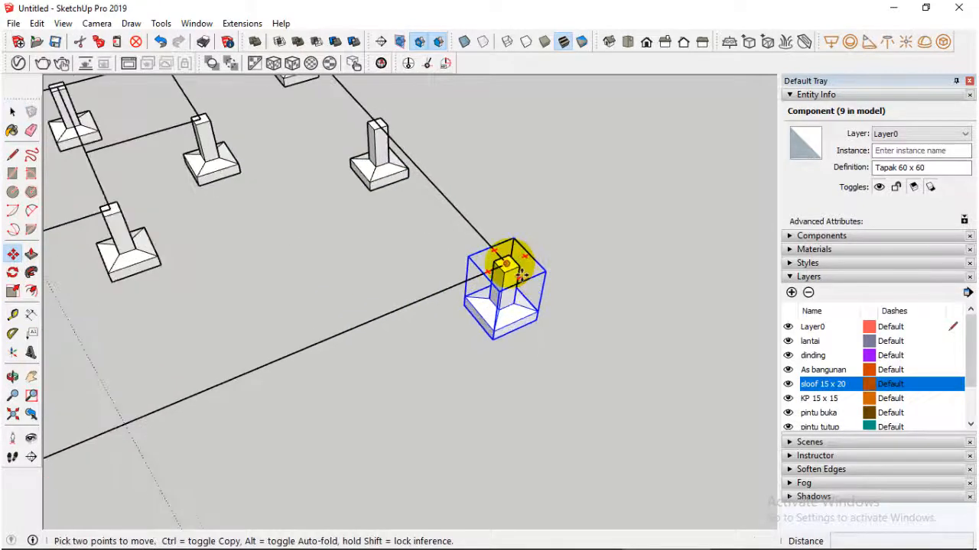
pyautogui.click(510, 264)
pyautogui.press('ctrl')
pyautogui.scroll(-3, 510, 264)
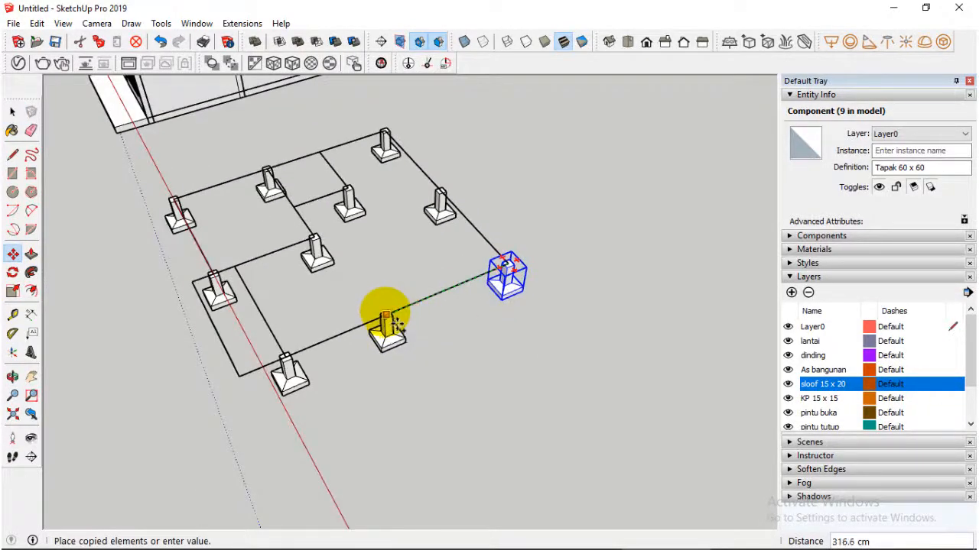
pyautogui.click(408, 314)
# Step: Select all the footings from a low side view and combine them into one group
pyautogui.click(12, 111)
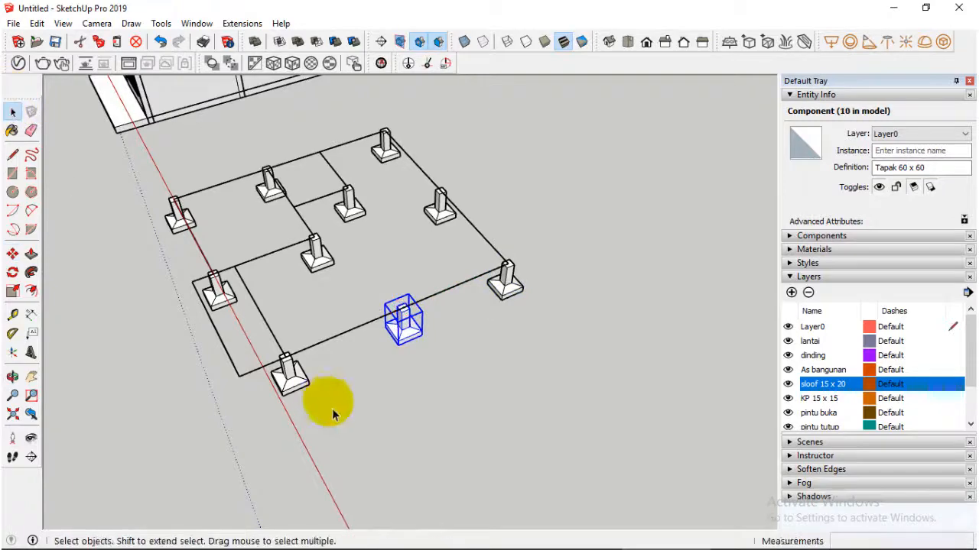
pyautogui.moveTo(330, 403); pyautogui.dragTo(518, 376, button='middle')
pyautogui.click(517, 376)
pyautogui.moveTo(525, 303); pyautogui.dragTo(598, 175)
pyautogui.press('space')
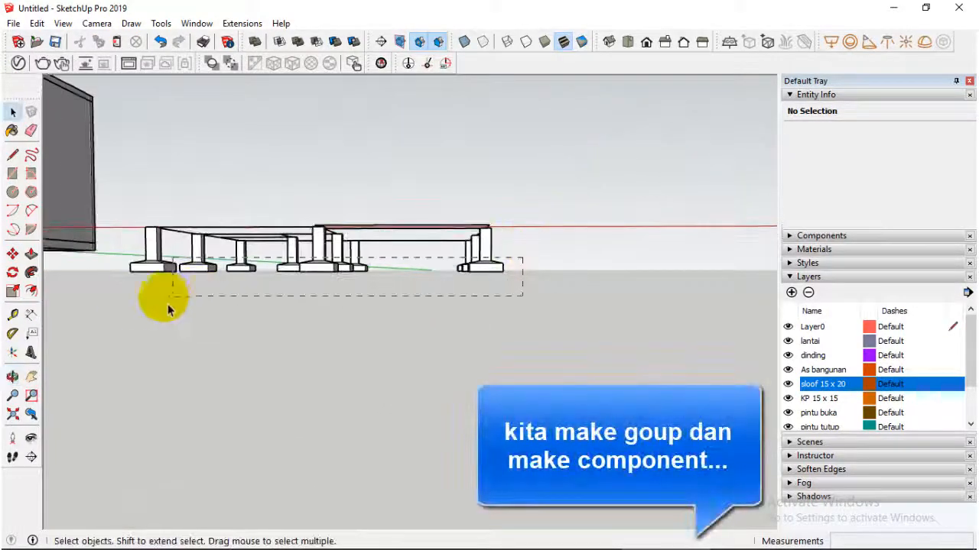
pyautogui.moveTo(168, 310); pyautogui.dragTo(162, 294)
pyautogui.rightClick(158, 236)
pyautogui.click(201, 380)
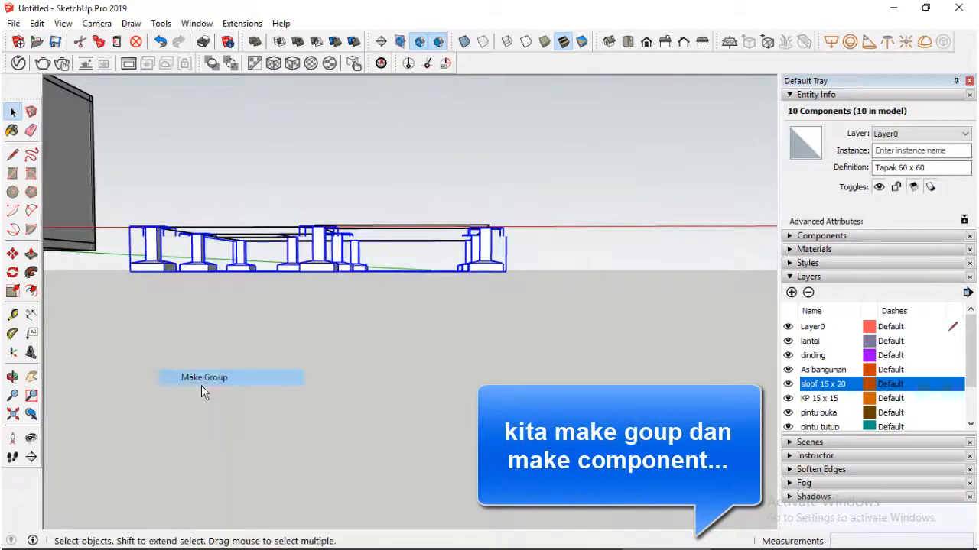
# Step: Hide the dinding layer to expose the house's structural frame
pyautogui.moveTo(202, 385); pyautogui.dragTo(366, 390, button='middle')
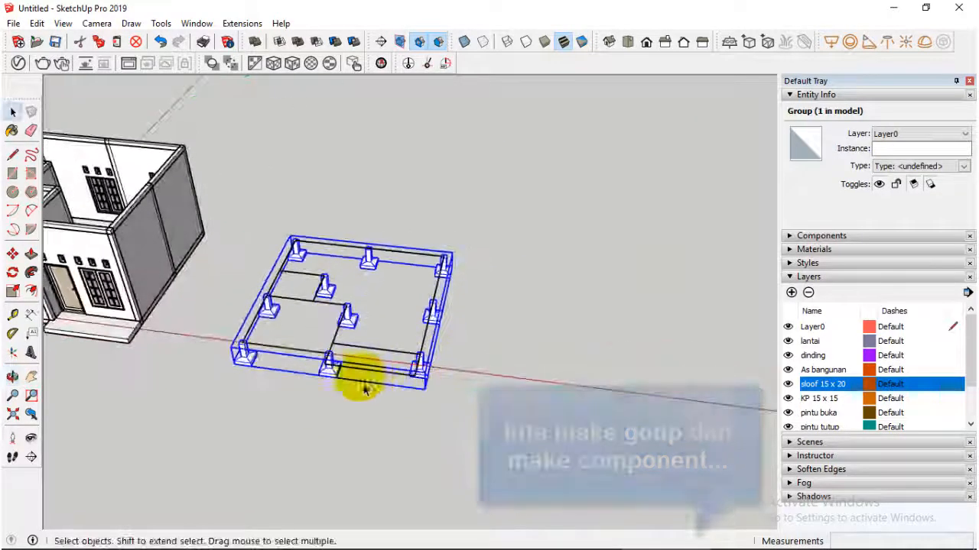
pyautogui.scroll(3, 114, 231)
pyautogui.moveTo(113, 230); pyautogui.dragTo(124, 278, button='middle')
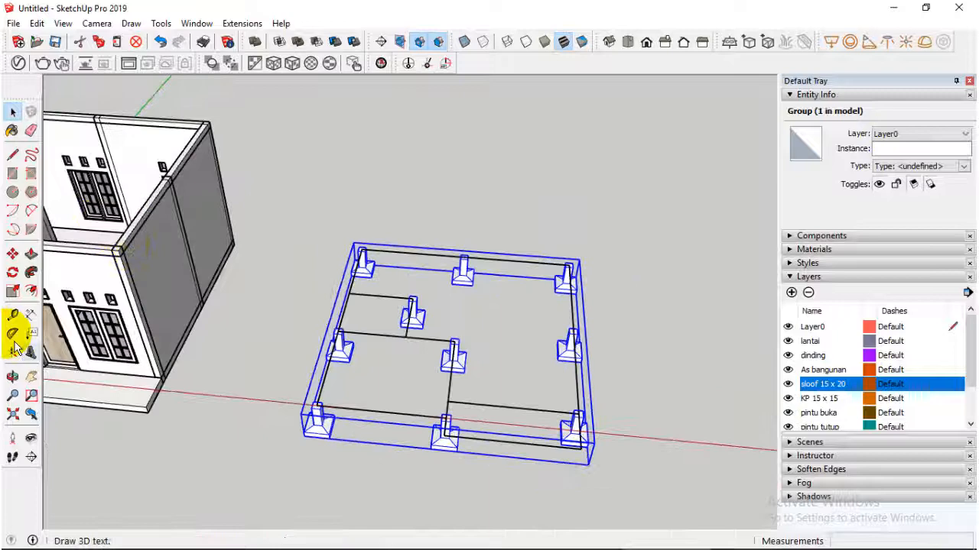
pyautogui.click(16, 260)
pyautogui.scroll(-2, 299, 377)
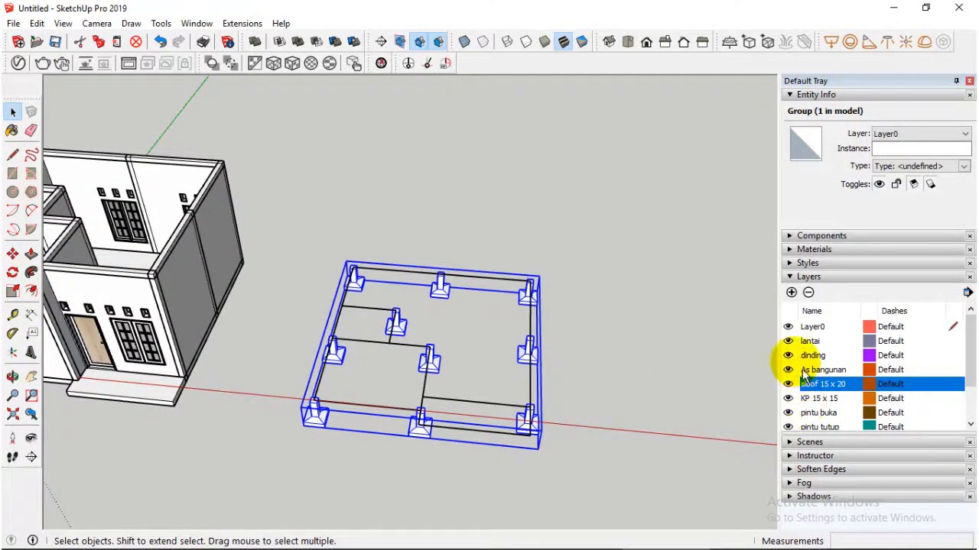
pyautogui.click(789, 355)
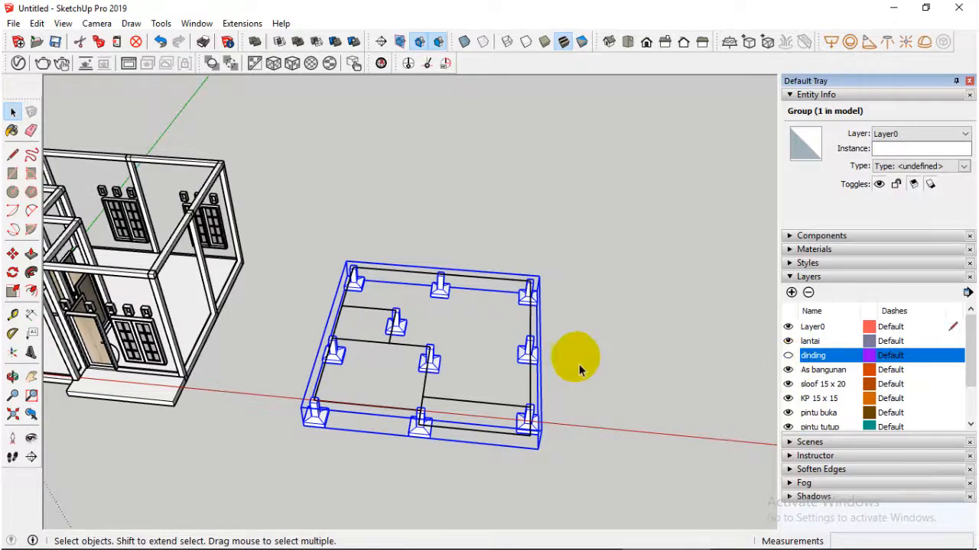
# Step: Hide the lantai and pintu dan jendela layers
pyautogui.scroll(-2, 579, 370)
pyautogui.scroll(-1, 490, 382)
pyautogui.scroll(4, 286, 373)
pyautogui.moveTo(286, 375); pyautogui.dragTo(251, 371, button='middle')
pyautogui.scroll(2, 252, 372)
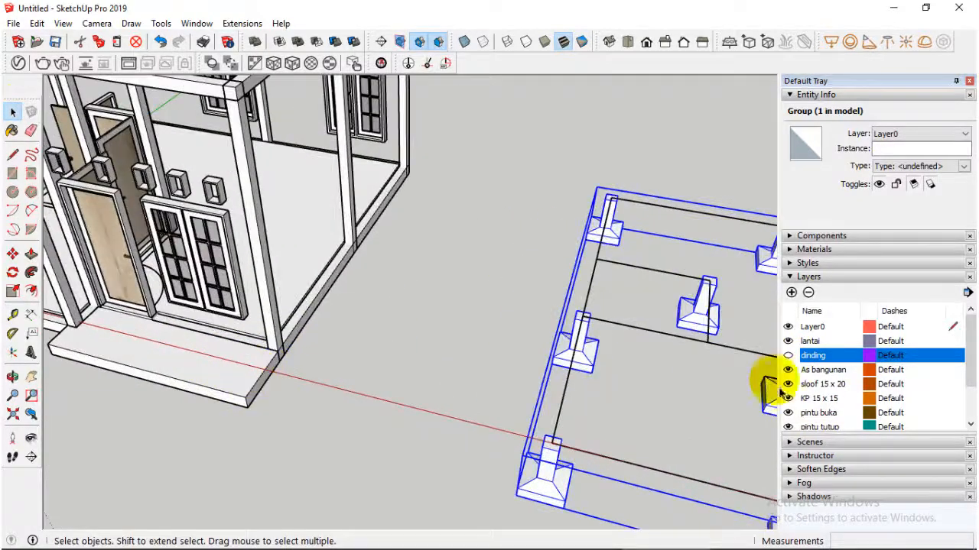
pyautogui.click(789, 342)
pyautogui.scroll(-2, 455, 351)
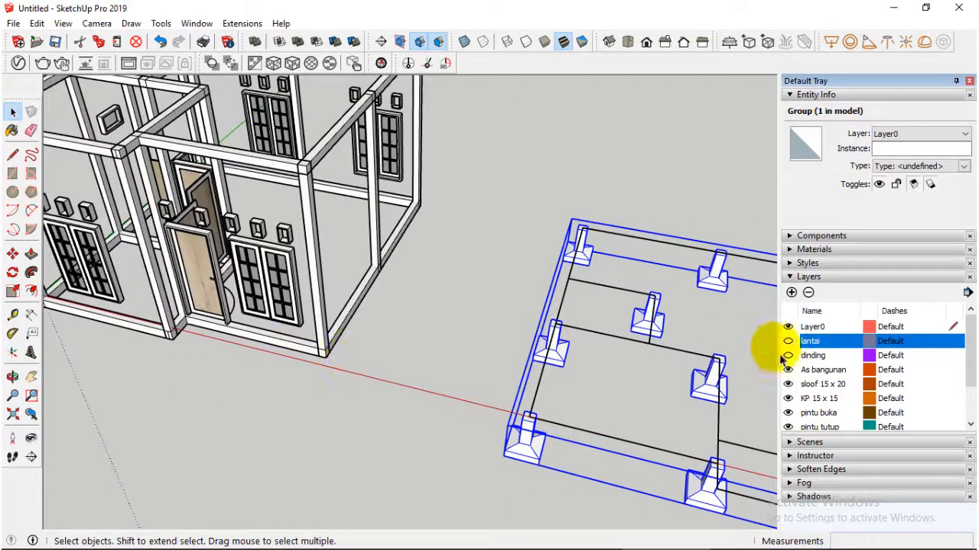
pyautogui.scroll(-2, 800, 414)
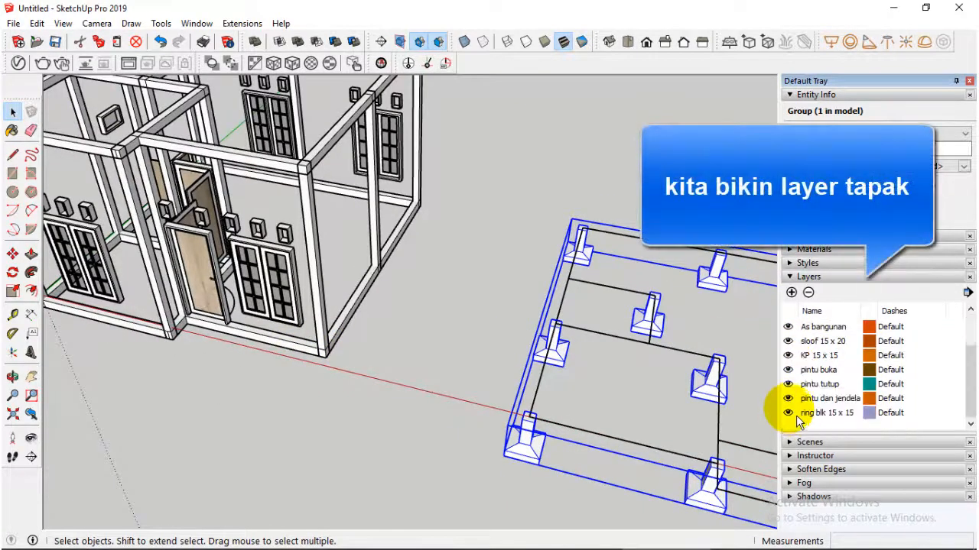
pyautogui.click(789, 399)
pyautogui.scroll(-2, 373, 364)
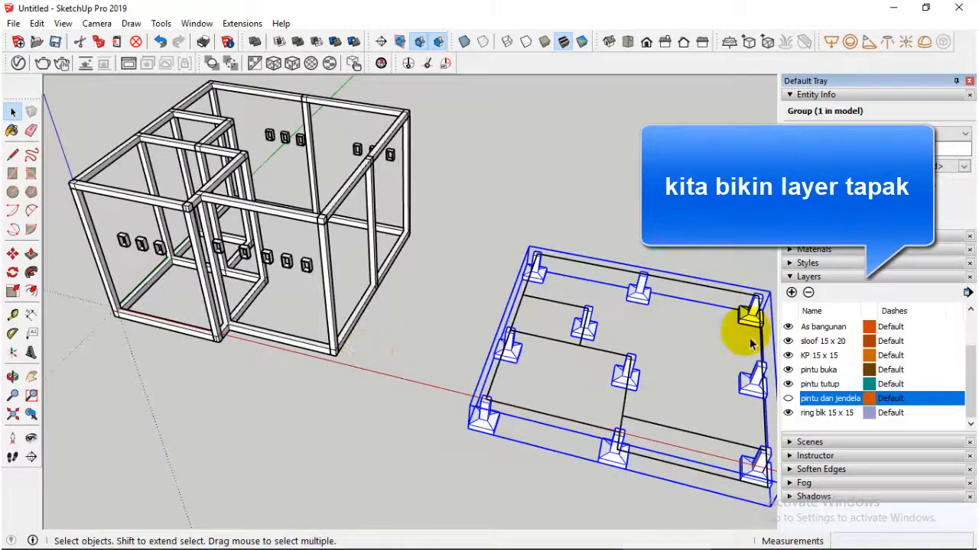
# Step: Move the footing group 1000 cm along the red axis so it sits beneath the house's column and beam frame
pyautogui.moveTo(750, 344); pyautogui.dragTo(397, 298, button='middle')
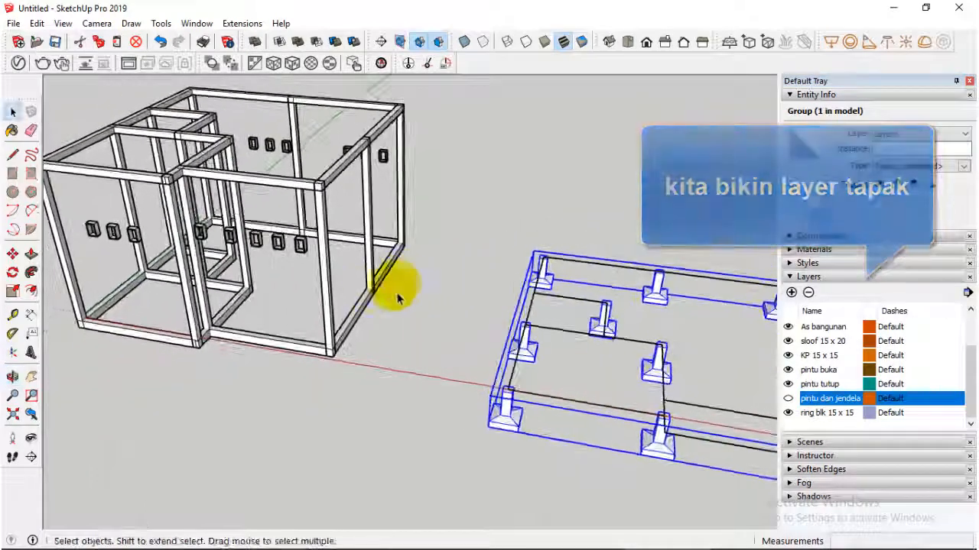
pyautogui.scroll(2, 366, 361)
pyautogui.scroll(-1, 367, 362)
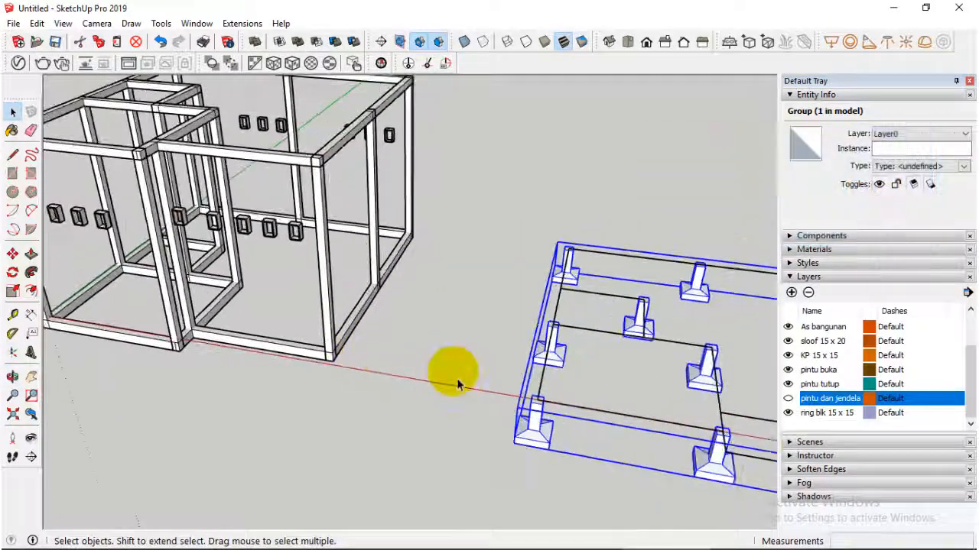
pyautogui.click(20, 261)
pyautogui.scroll(-2, 206, 333)
pyautogui.scroll(5, 524, 397)
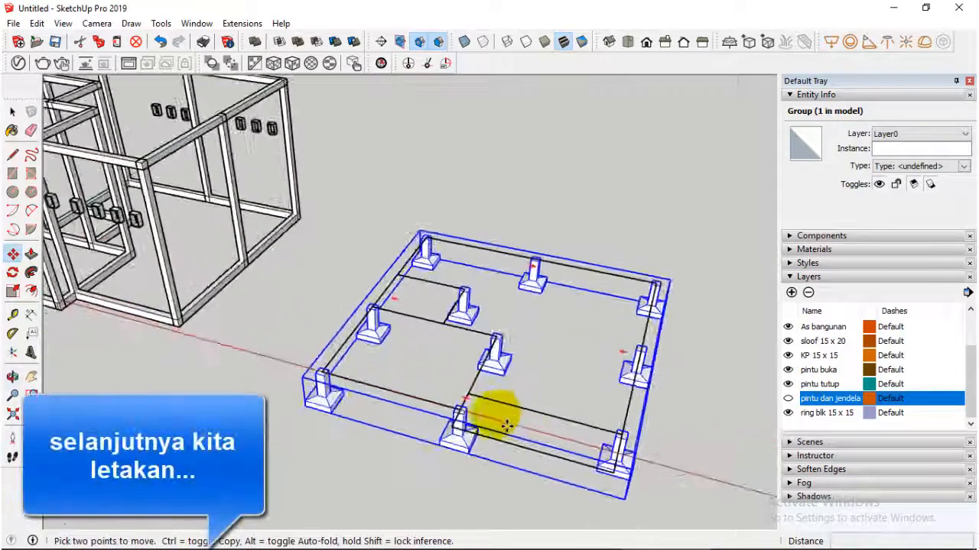
pyautogui.scroll(2, 457, 407)
pyautogui.click(478, 409)
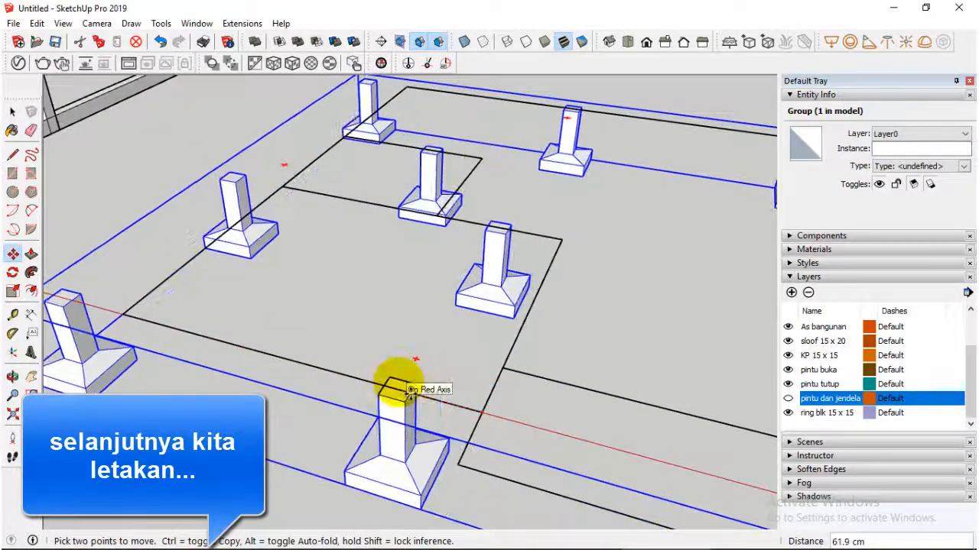
pyautogui.scroll(-1, 399, 382)
pyautogui.scroll(-6, 395, 391)
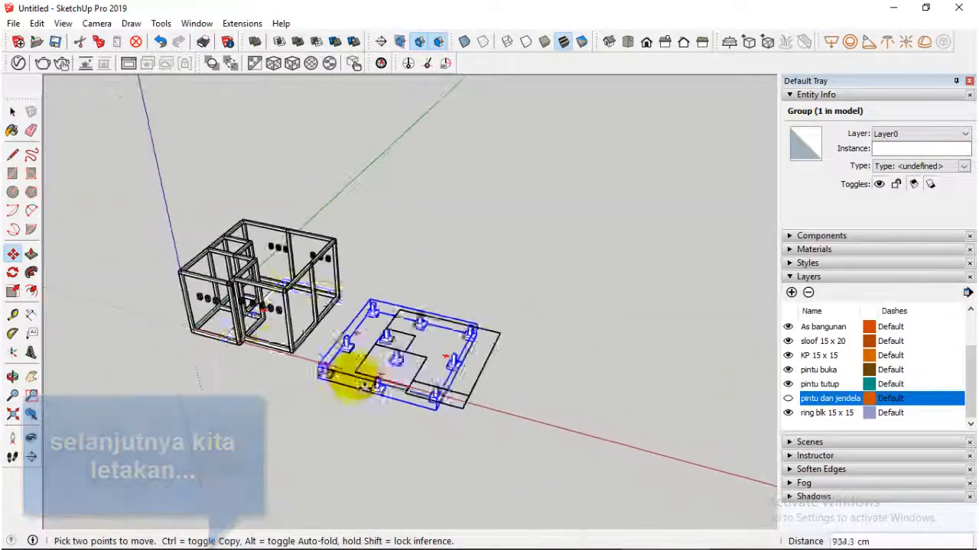
pyautogui.scroll(4, 241, 348)
pyautogui.scroll(6, 229, 344)
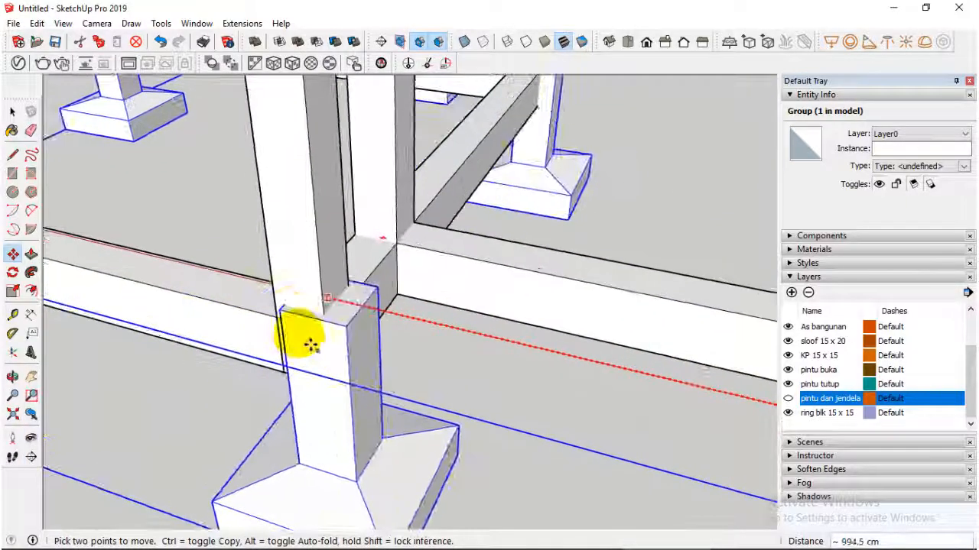
pyautogui.scroll(-5, 312, 293)
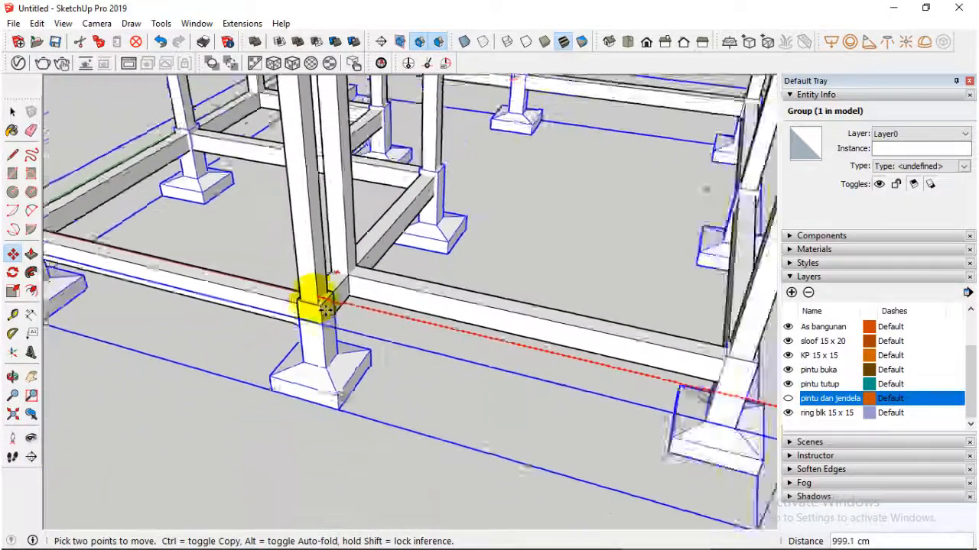
pyautogui.scroll(5, 321, 302)
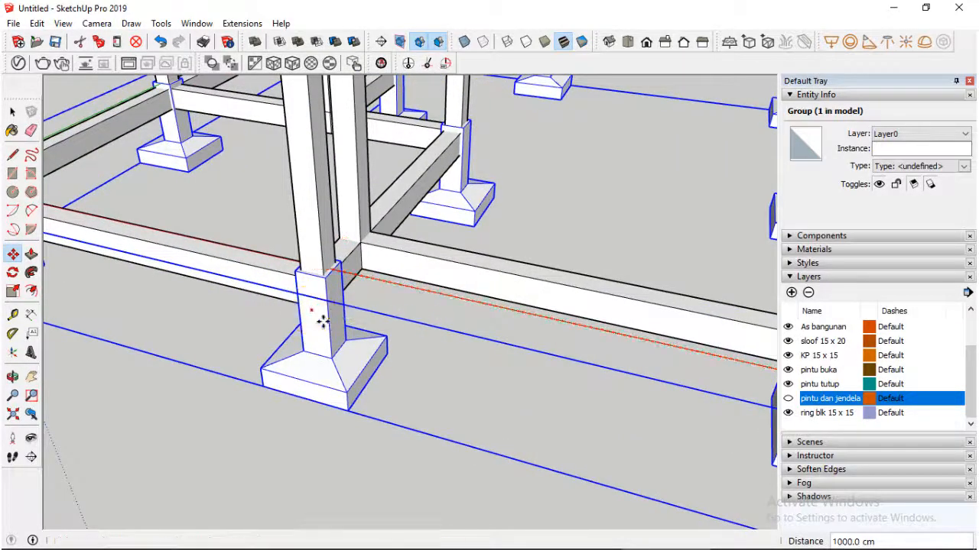
pyautogui.moveTo(322, 321); pyautogui.dragTo(557, 255, button='middle')
pyautogui.scroll(3, 338, 319)
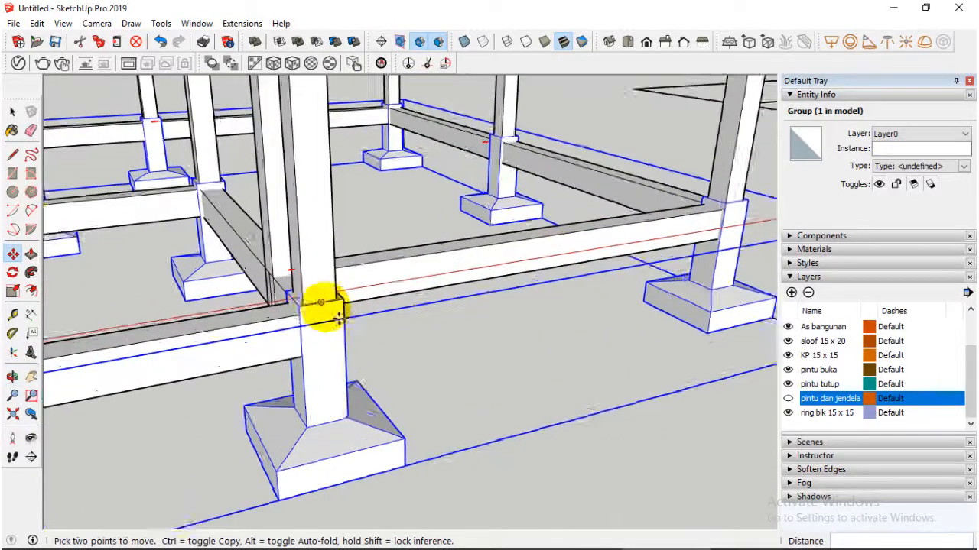
# Step: Move the footing group down 5 cm so its column tops meet the top of the sloof beams, and clear the selection
pyautogui.moveTo(339, 319)
pyautogui.mouseDown(button='middle')
pyautogui.moveTo(498, 290)
pyautogui.moveTo(328, 328)
pyautogui.mouseUp(button='middle')
pyautogui.scroll(2, 348, 325)
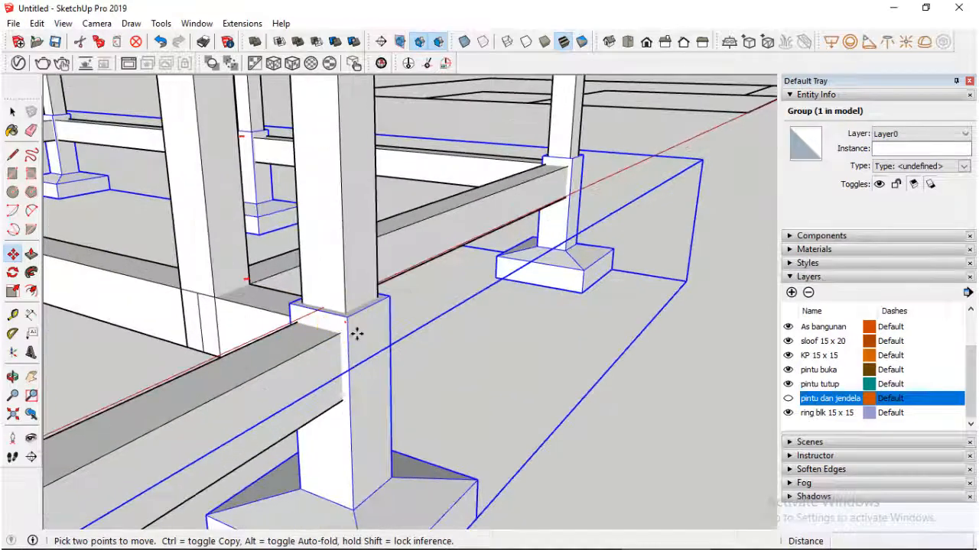
pyautogui.click(348, 334)
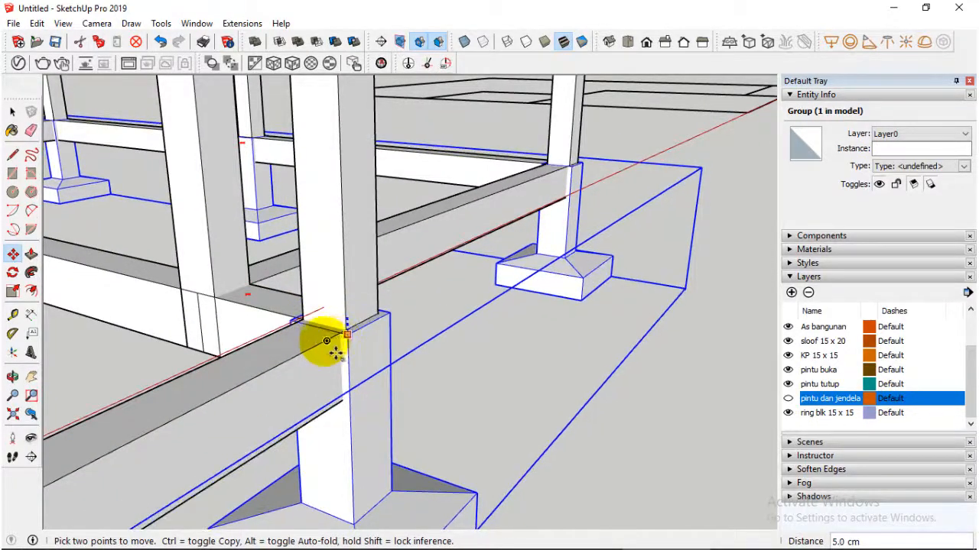
pyautogui.click(16, 115)
pyautogui.scroll(-4, 271, 284)
pyautogui.click(555, 316)
pyautogui.moveTo(555, 316); pyautogui.dragTo(325, 242, button='middle')
pyautogui.scroll(-3, 189, 351)
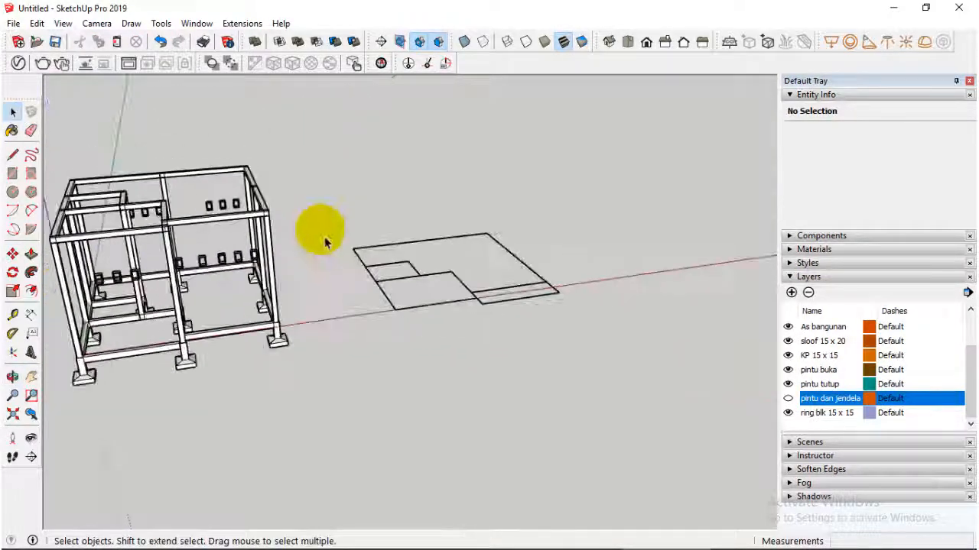
# Step: Begin selecting the loster vents and hide the ring blk 15 x 15, KP 15 x 15 and sloof 15 x 20 layers around them
pyautogui.scroll(4, 244, 253)
pyautogui.moveTo(245, 254); pyautogui.dragTo(295, 222, button='middle')
pyautogui.scroll(2, 293, 239)
pyautogui.scroll(-2, 296, 221)
pyautogui.click(270, 232)
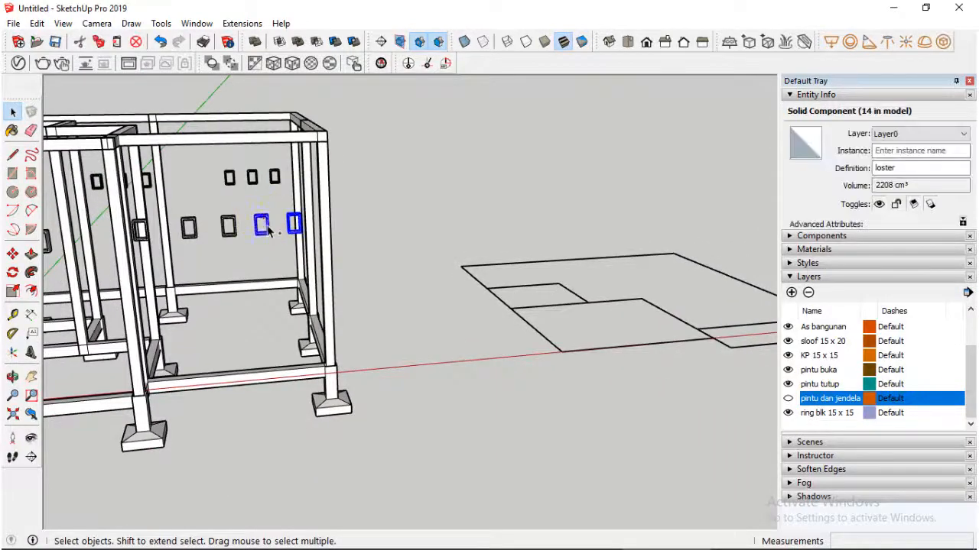
pyautogui.click(788, 414)
pyautogui.click(789, 356)
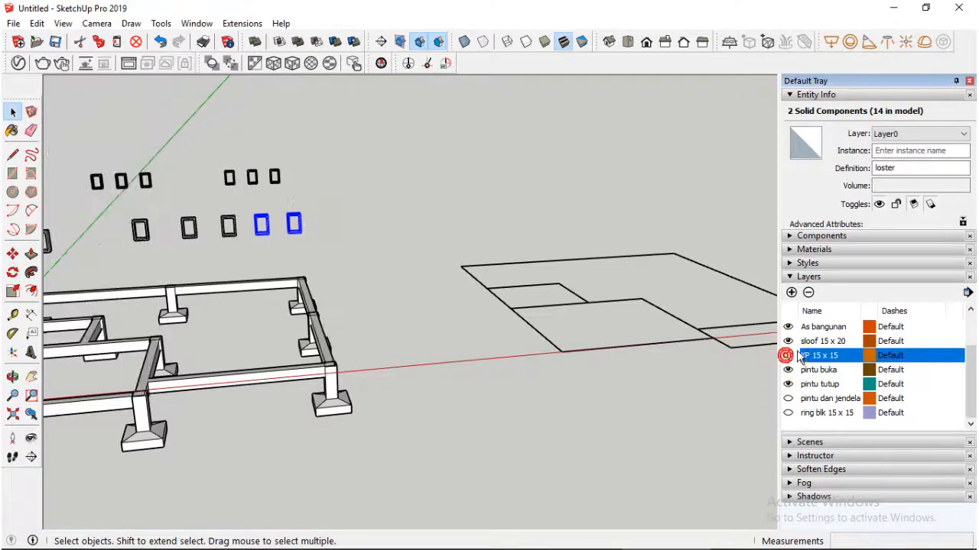
pyautogui.click(788, 341)
# Step: Select all the loster vents, combine them into one group and assign it to the pintu dan jendela layer
pyautogui.moveTo(708, 369); pyautogui.dragTo(408, 226, button='middle')
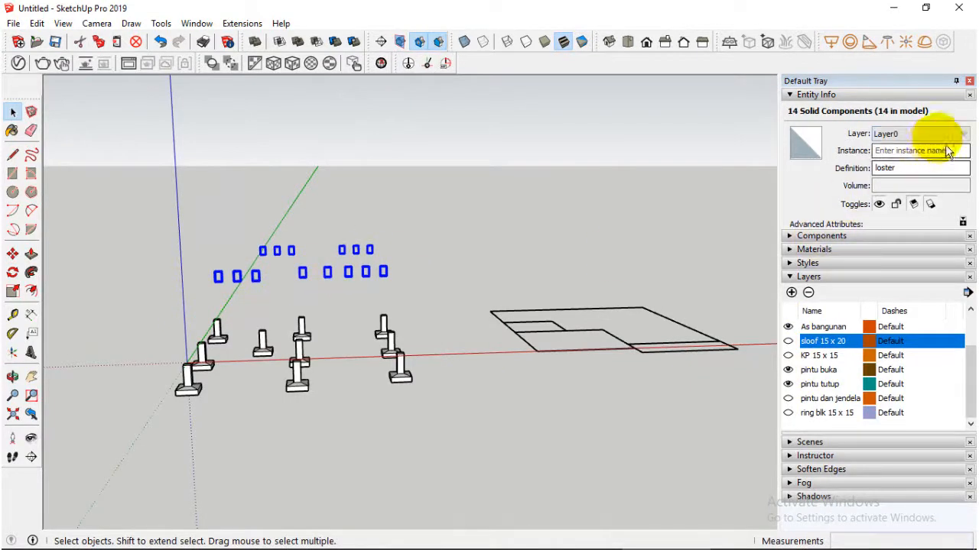
pyautogui.rightClick(388, 289)
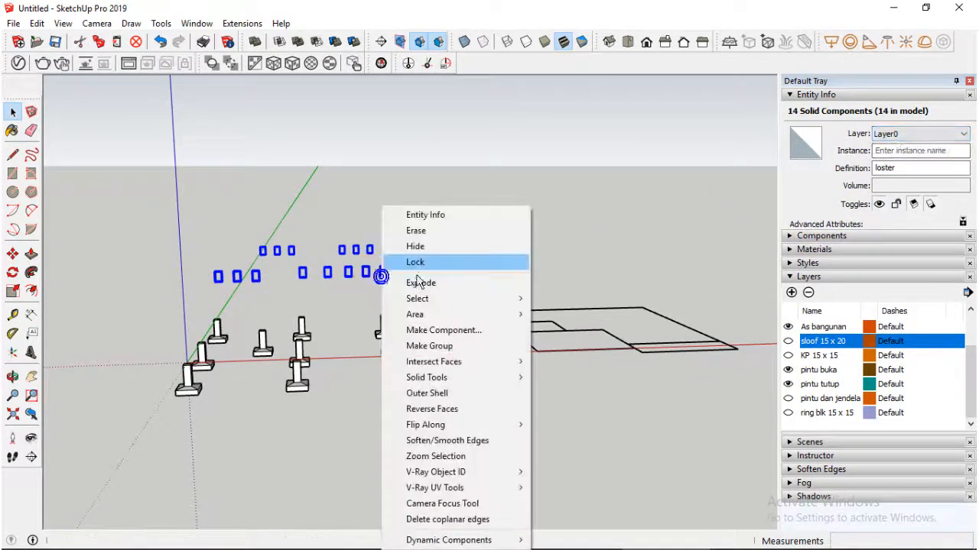
pyautogui.click(442, 343)
pyautogui.click(964, 135)
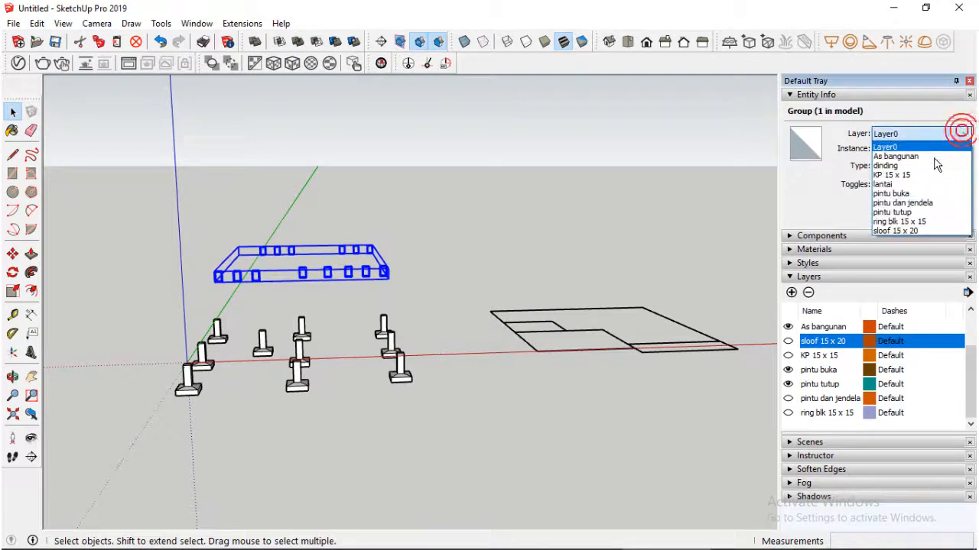
pyautogui.click(901, 218)
pyautogui.click(498, 344)
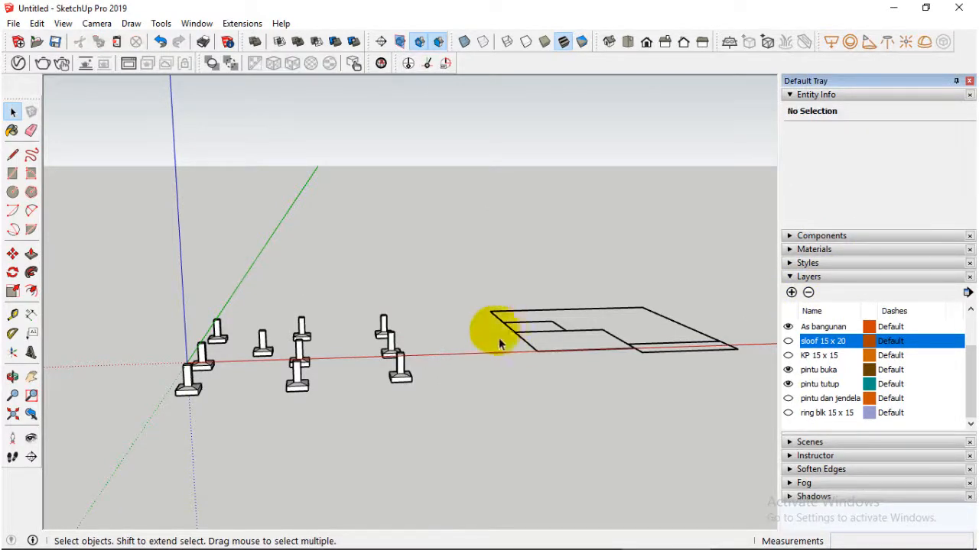
# Step: Delete the As bangunan floor plan outline lying beside the footings
pyautogui.moveTo(426, 262); pyautogui.dragTo(512, 355, button='middle')
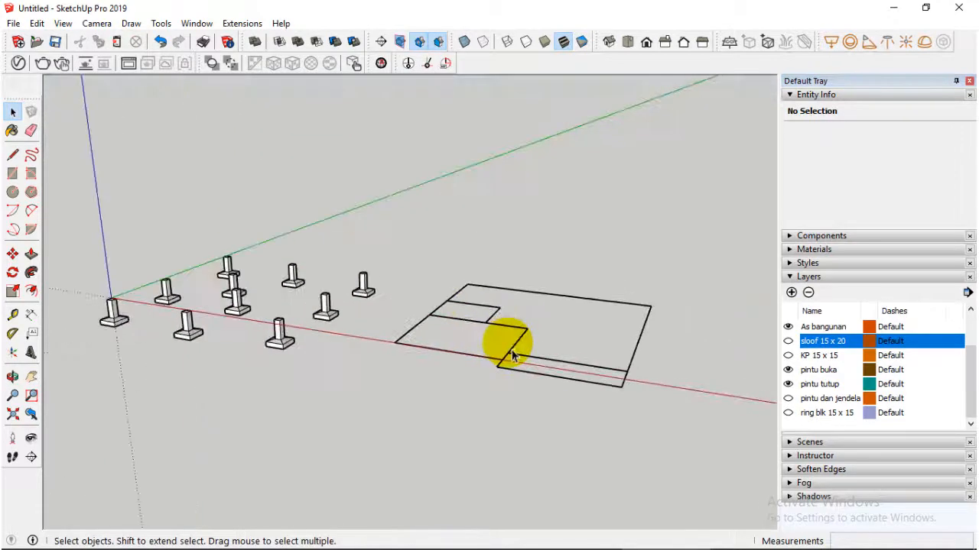
pyautogui.click(520, 337)
pyautogui.scroll(-3, 523, 348)
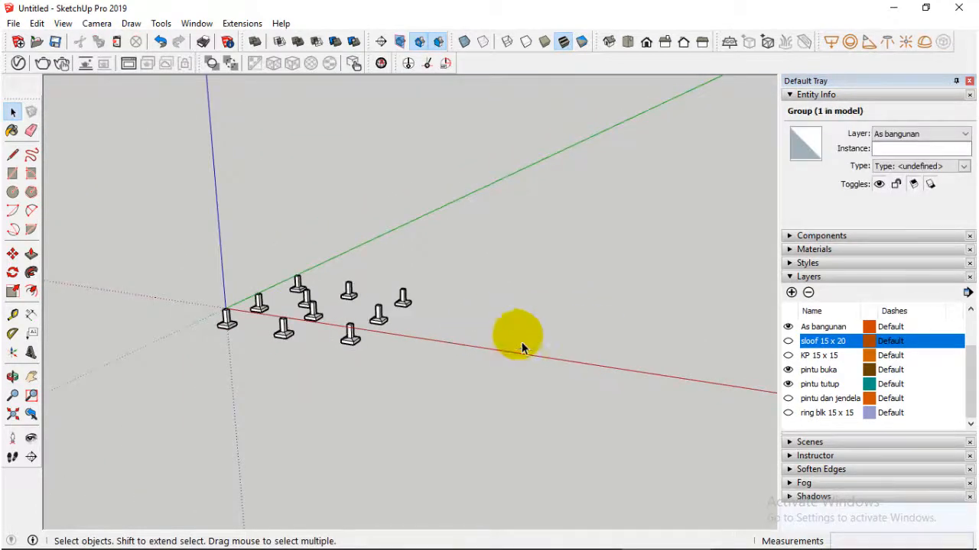
pyautogui.scroll(2, 362, 289)
pyautogui.click(40, 26)
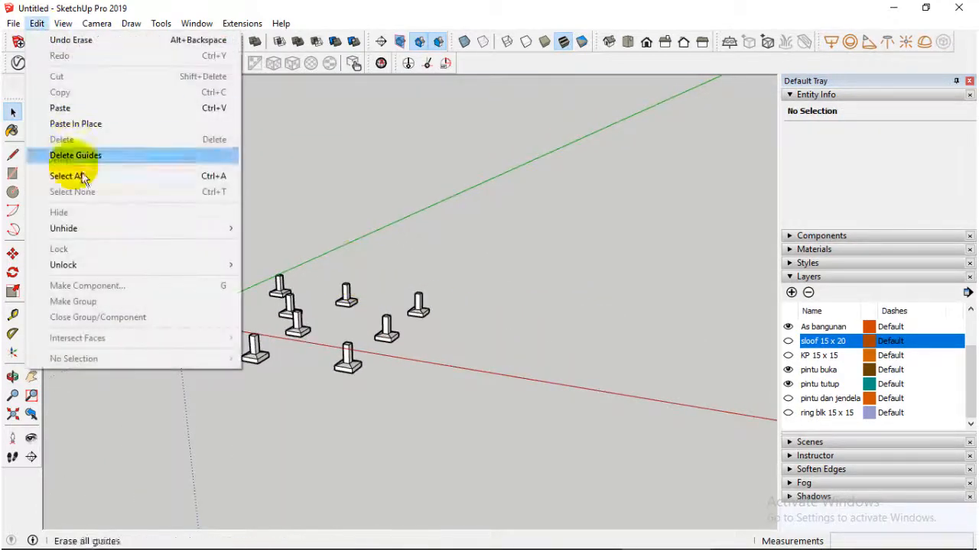
pyautogui.click(319, 162)
# Step: Show the sloof 15 x 20, KP 15 x 15, pintu dan jendela, ring blk 15 x 15, dinding and lantai layers again
pyautogui.click(787, 341)
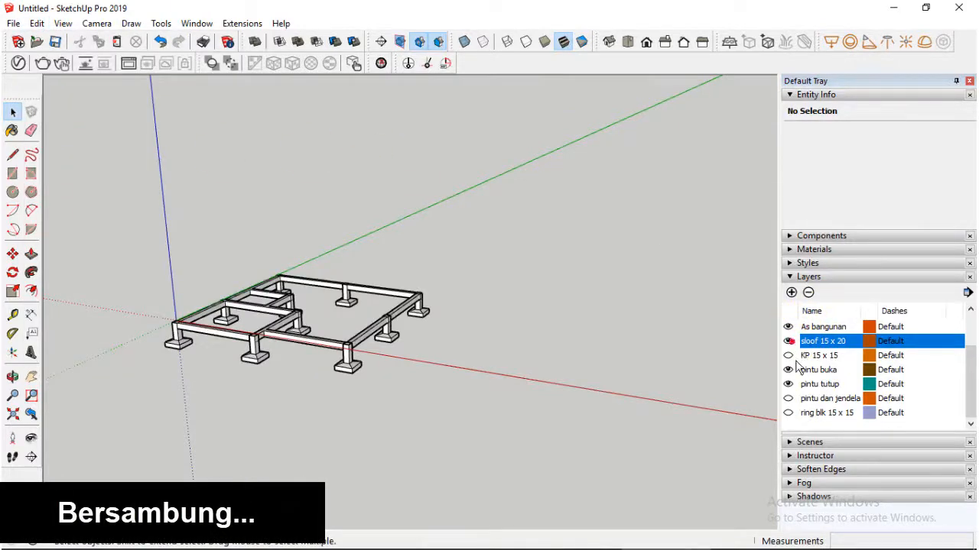
pyautogui.click(788, 356)
pyautogui.click(788, 399)
pyautogui.click(787, 413)
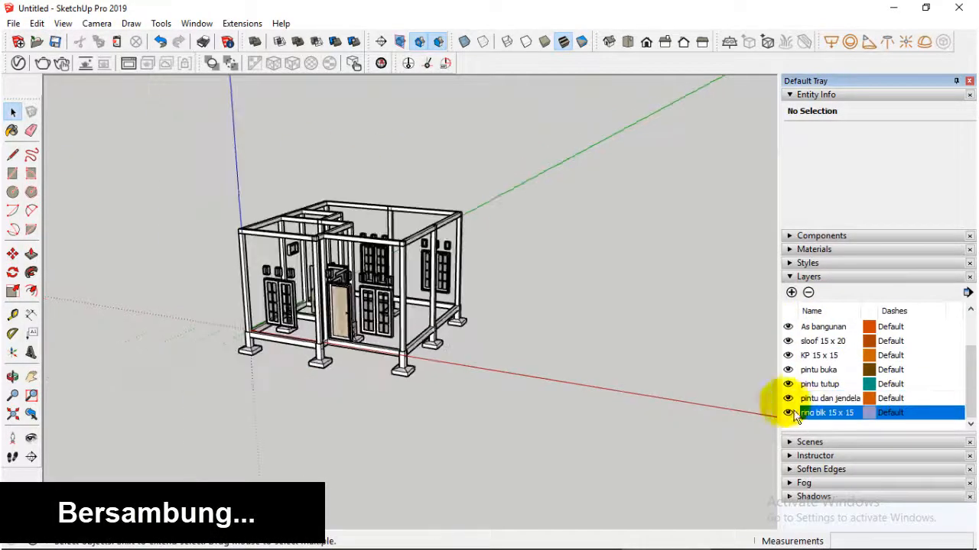
pyautogui.scroll(3, 803, 419)
pyautogui.click(787, 356)
pyautogui.click(788, 342)
# Step: Examine the complete house on its footings from above, from the front corner and from a low angle
pyautogui.scroll(3, 413, 311)
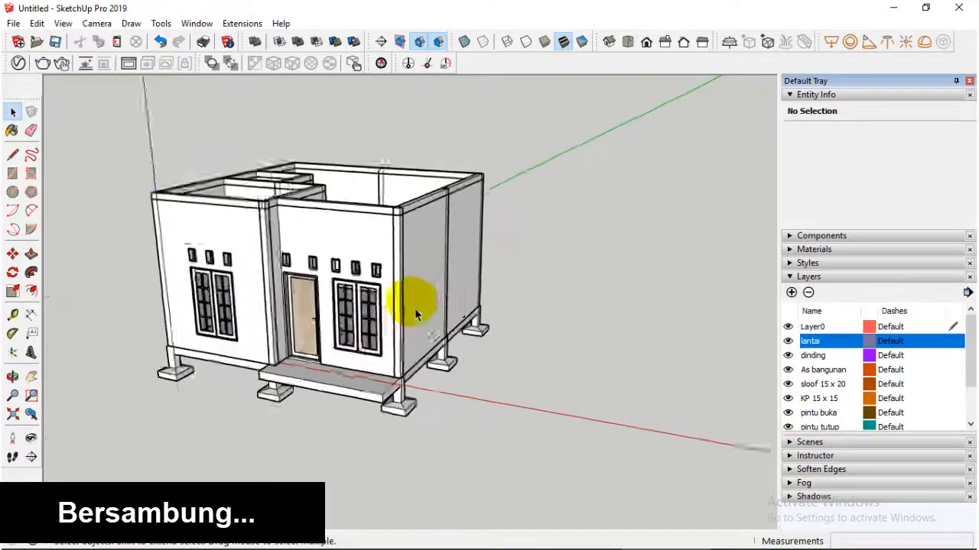
pyautogui.moveTo(415, 312); pyautogui.dragTo(354, 356, button='middle')
pyautogui.scroll(2, 380, 306)
pyautogui.scroll(-2, 380, 311)
pyautogui.moveTo(380, 310); pyautogui.dragTo(484, 316, button='middle')
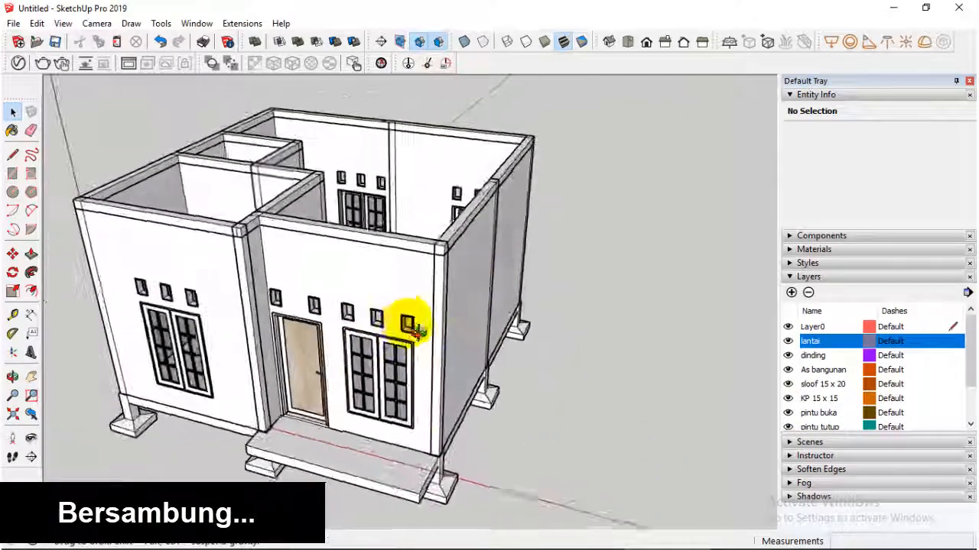
pyautogui.scroll(2, 421, 332)
pyautogui.moveTo(423, 332); pyautogui.dragTo(375, 306, button='middle')
pyautogui.moveTo(413, 350); pyautogui.dragTo(454, 344, button='middle')
pyautogui.scroll(-3, 492, 294)
pyautogui.scroll(2, 364, 325)
pyautogui.scroll(-3, 363, 324)
pyautogui.moveTo(387, 303); pyautogui.dragTo(413, 318, button='middle')
pyautogui.scroll(3, 284, 219)
pyautogui.scroll(-2, 323, 257)
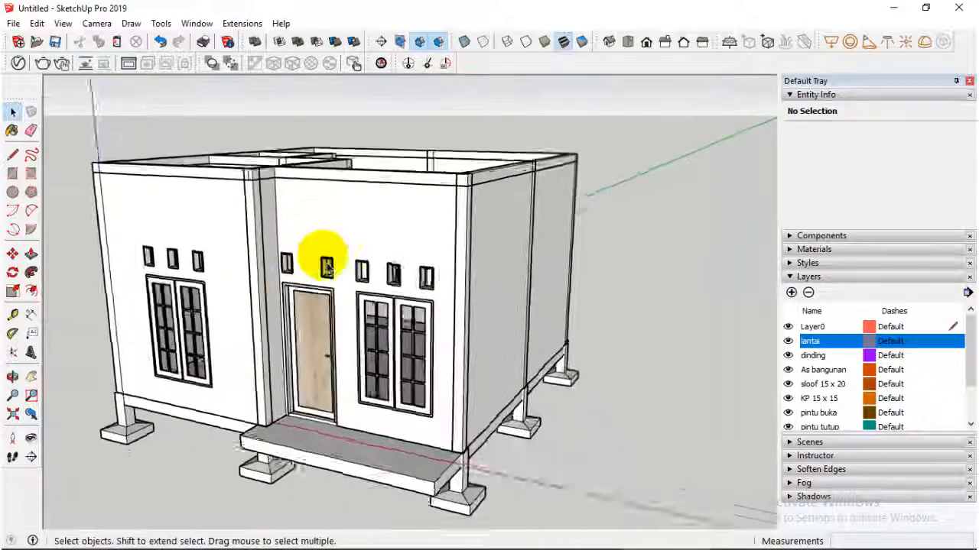
pyautogui.moveTo(324, 258); pyautogui.dragTo(289, 226, button='middle')
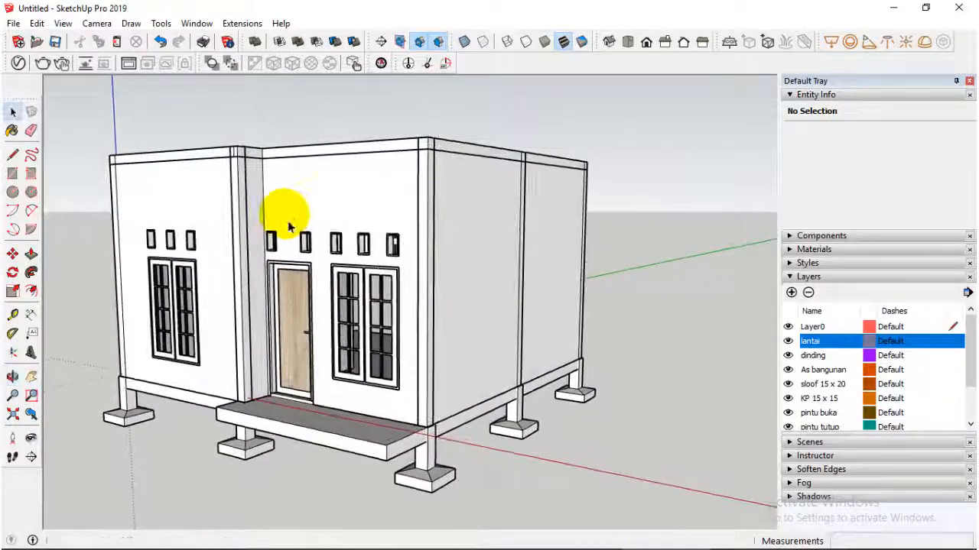